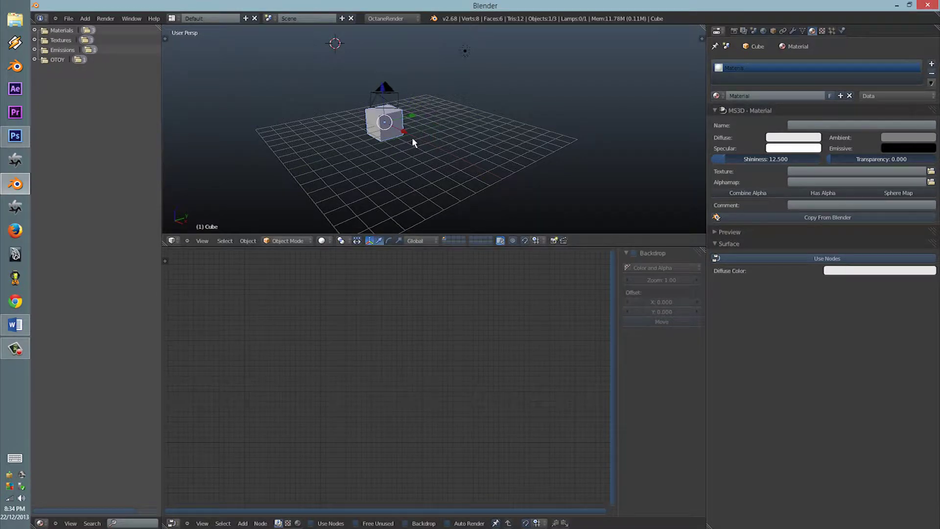
Duplicate the cube twice along the X axis to form a row of three spaced cubes.
{"action": "key", "text": "shift+d"}
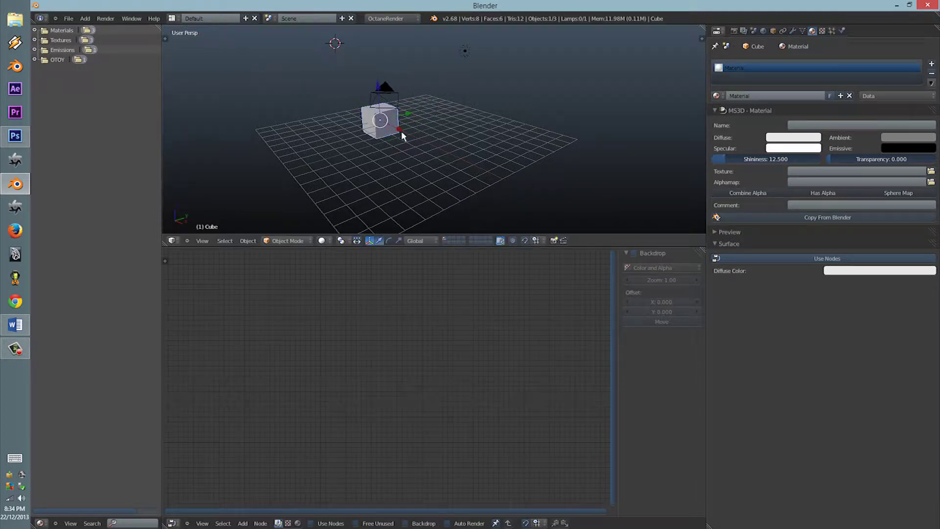
{"action": "key", "text": "x"}
{"action": "left_click", "coordinate": [437, 156]}
{"action": "key", "text": "shift+d"}
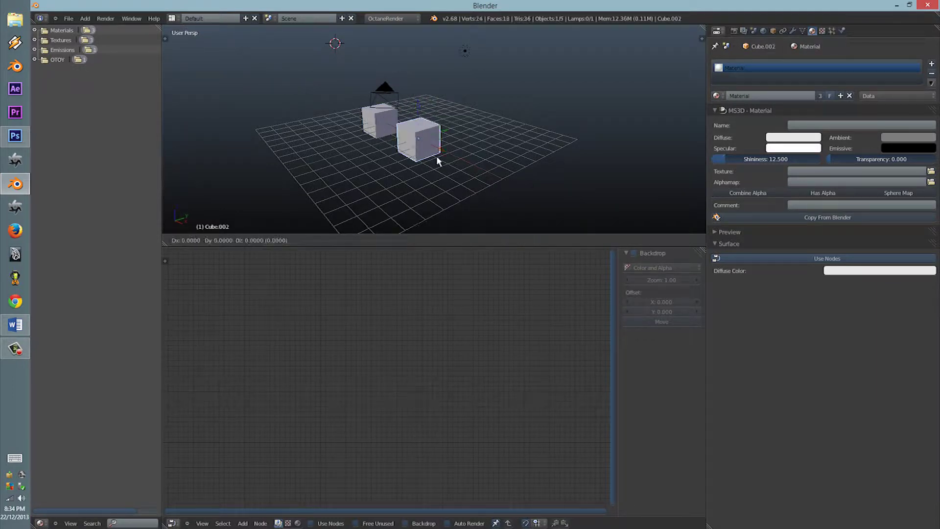
{"action": "key", "text": "x"}
{"action": "left_click", "coordinate": [492, 190]}
Add a plane mesh and move it to the base of the middle cube.
{"action": "key", "text": "shift+a"}
{"action": "mouse_move", "coordinate": [346, 143]}
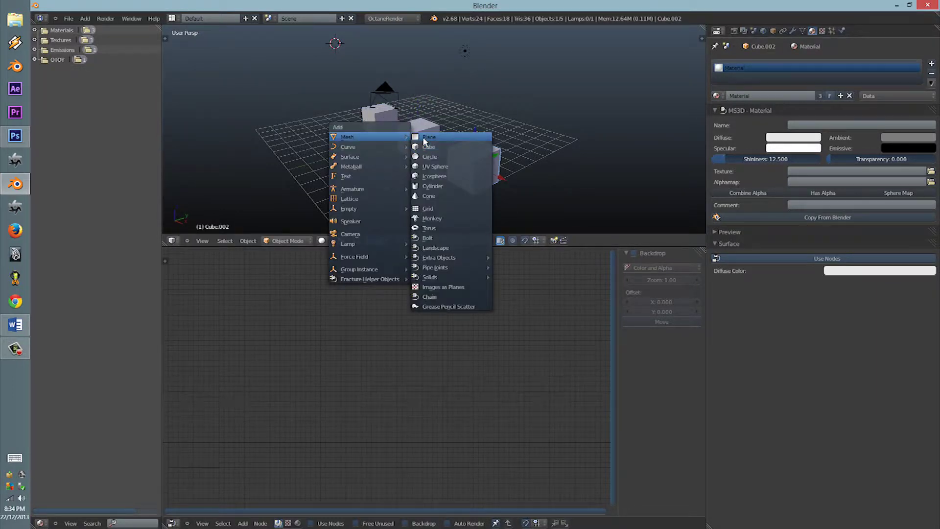
{"action": "left_click", "coordinate": [424, 142]}
{"action": "key", "text": "g"}
{"action": "left_click", "coordinate": [424, 150]}
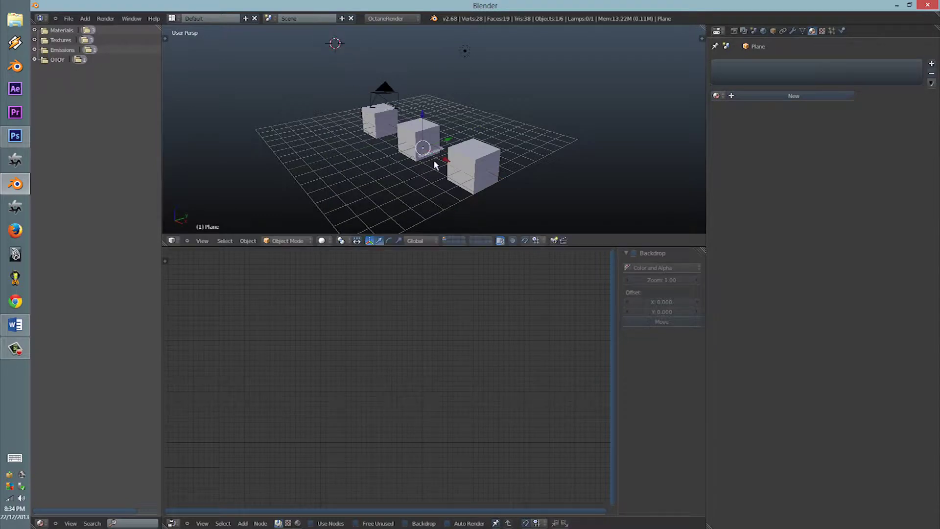
Scale the plane up into a large ground surface and lower it beneath the cubes.
{"action": "key", "text": "s"}
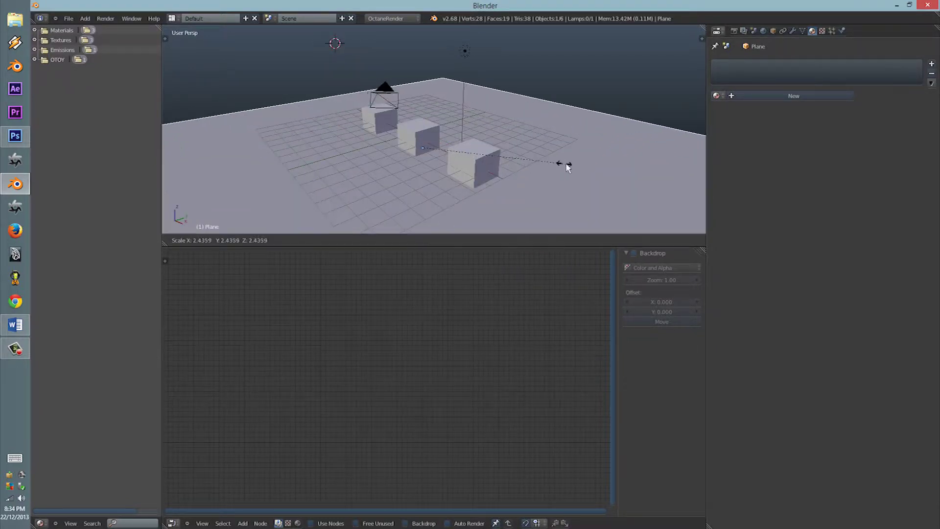
{"action": "left_click", "coordinate": [595, 156]}
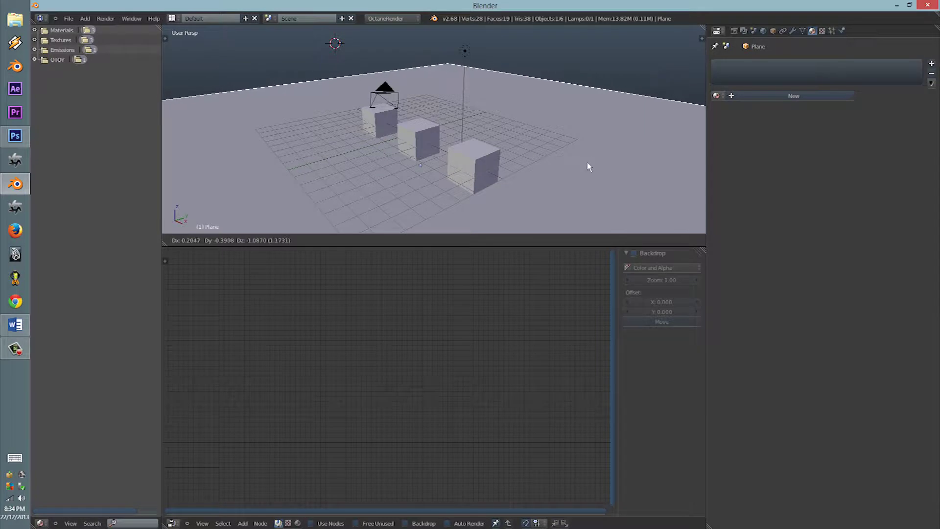
{"action": "scroll", "coordinate": [586, 159], "scroll_direction": "down", "scroll_amount": 3}
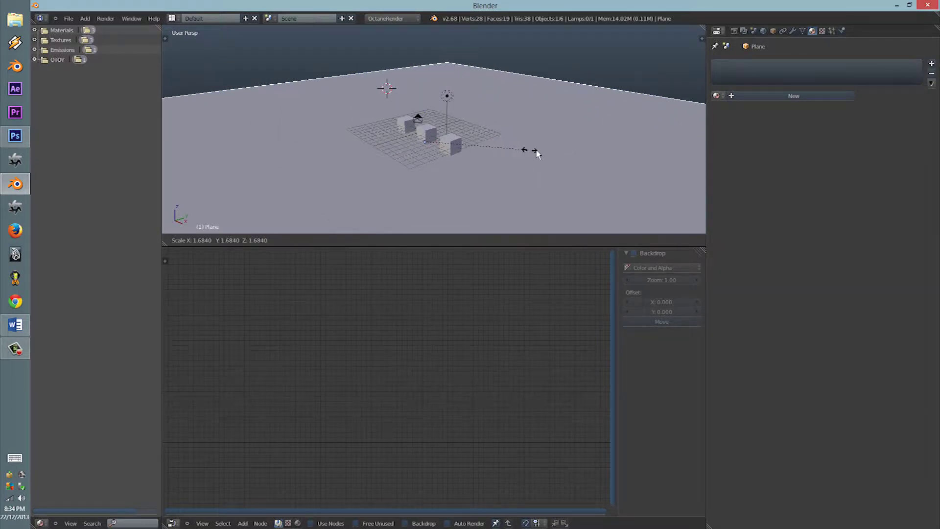
{"action": "scroll", "coordinate": [446, 150], "scroll_direction": "up", "scroll_amount": 4}
{"action": "scroll", "coordinate": [446, 150], "scroll_direction": "down", "scroll_amount": 4}
{"action": "middle_click_drag", "start_coordinate": [445, 150], "coordinate": [483, 151]}
Duplicate the farthest cube twice along the X axis, extending the row to five evenly spaced cubes.
{"action": "right_click", "coordinate": [468, 115]}
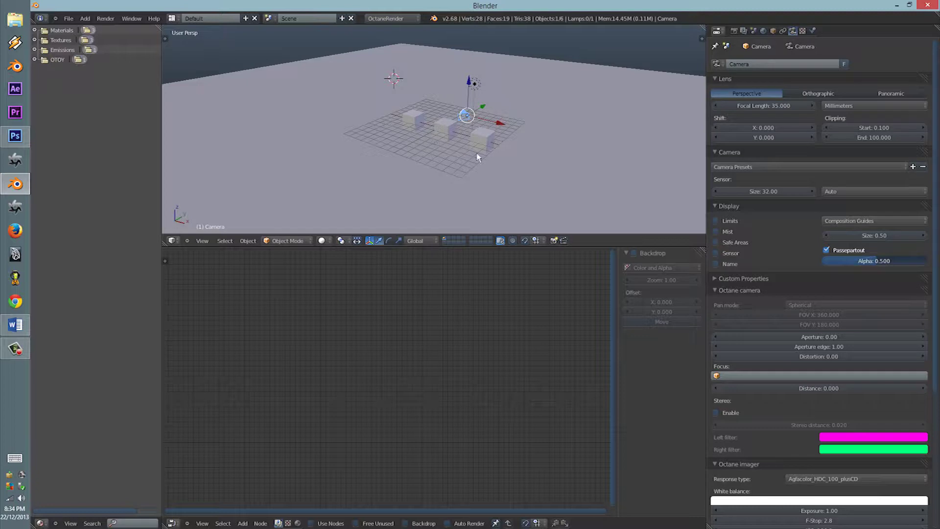
{"action": "right_click", "coordinate": [415, 121]}
{"action": "key", "text": "shift+d"}
{"action": "key", "text": "x"}
{"action": "left_click", "coordinate": [421, 107]}
{"action": "key", "text": "shift+d"}
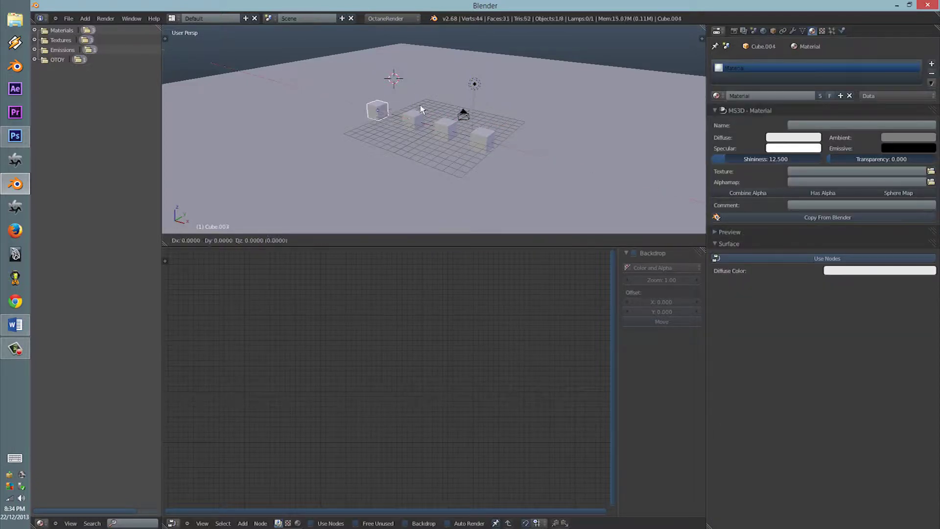
{"action": "key", "text": "x"}
{"action": "left_click", "coordinate": [395, 105]}
{"action": "right_click", "coordinate": [380, 110]}
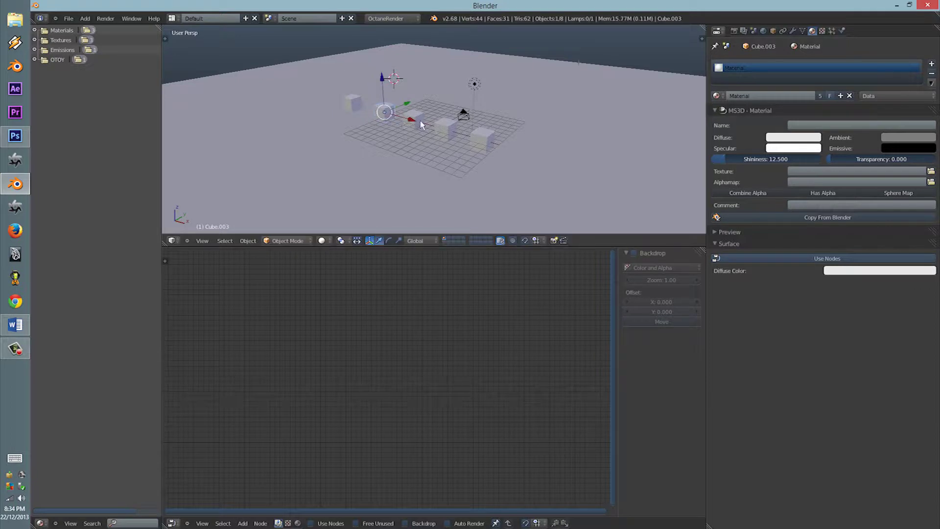
Select the camera and view the scene through it with Rendered viewport shading.
{"action": "right_click", "coordinate": [463, 115]}
{"action": "left_click", "coordinate": [316, 241]}
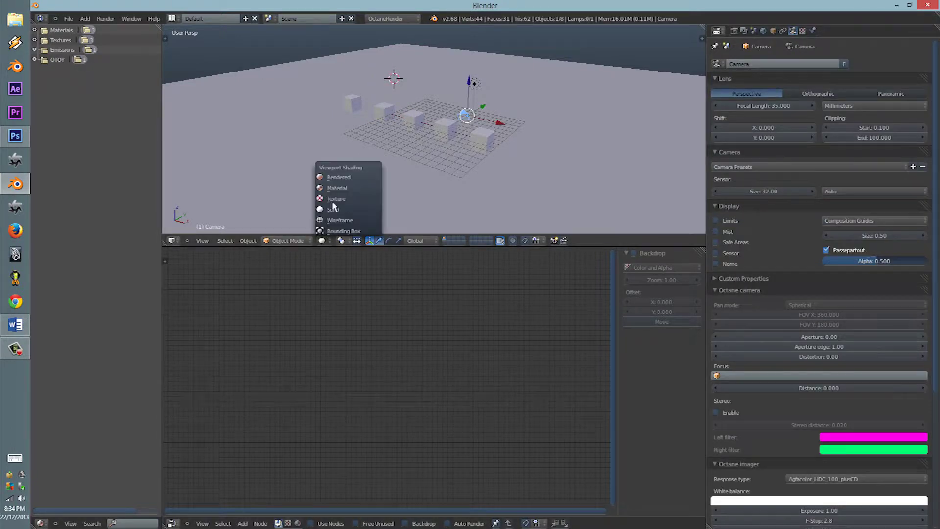
{"action": "left_click", "coordinate": [352, 178]}
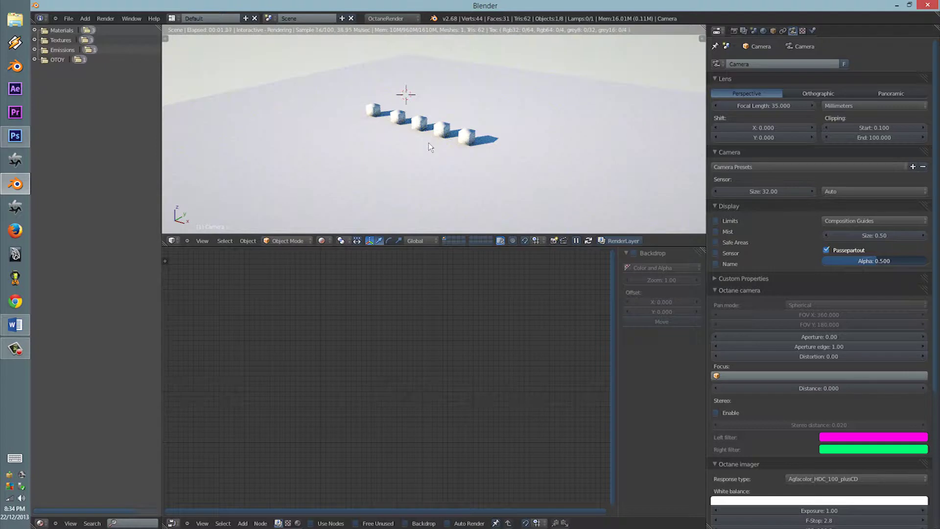
{"action": "key", "text": "KP_0"}
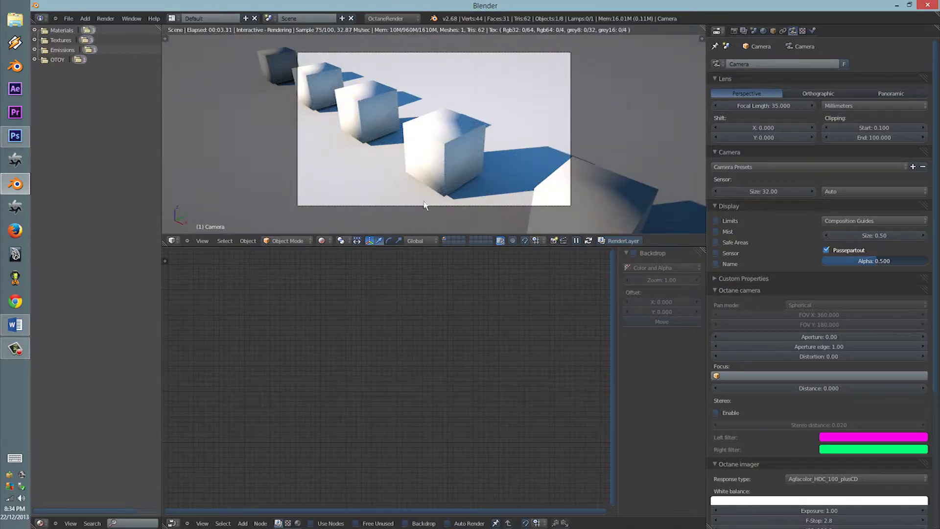
Move and rotate the camera to a low angle looking along the row of cubes, and preview it in Rendered shading.
{"action": "key", "text": "z"}
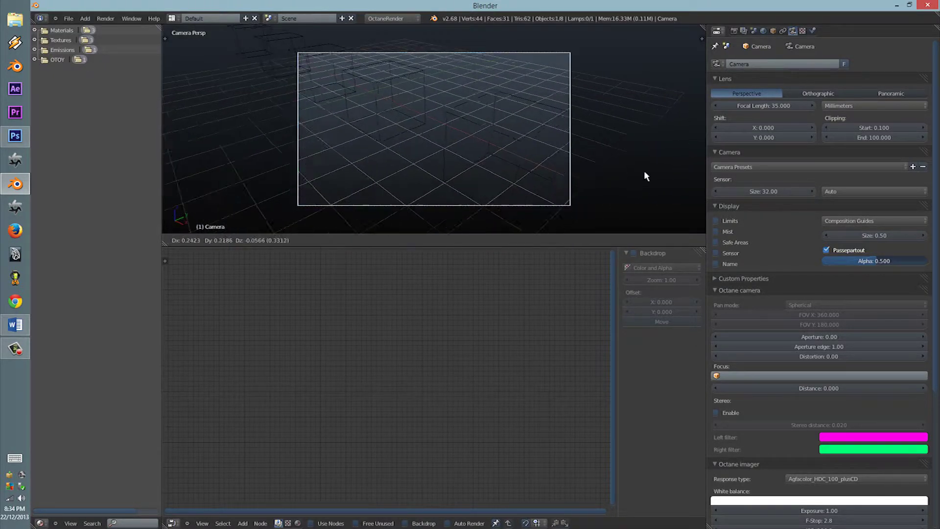
{"action": "key", "text": "z"}
{"action": "key", "text": "z"}
{"action": "key", "text": "z"}
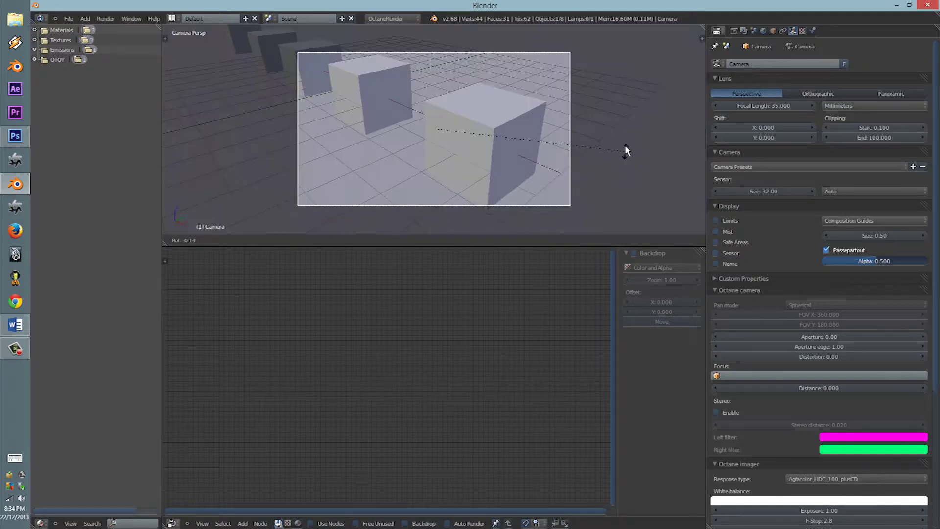
{"action": "key", "text": "g"}
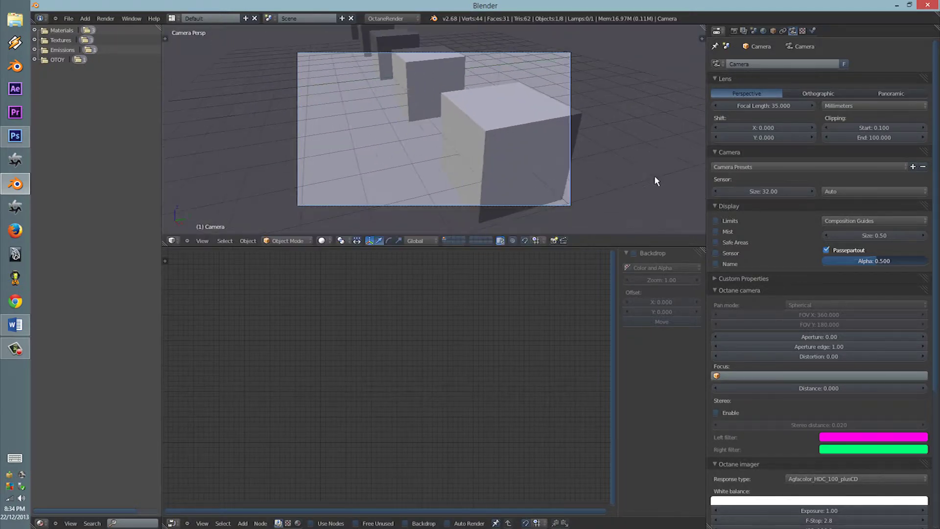
{"action": "key", "text": "r"}
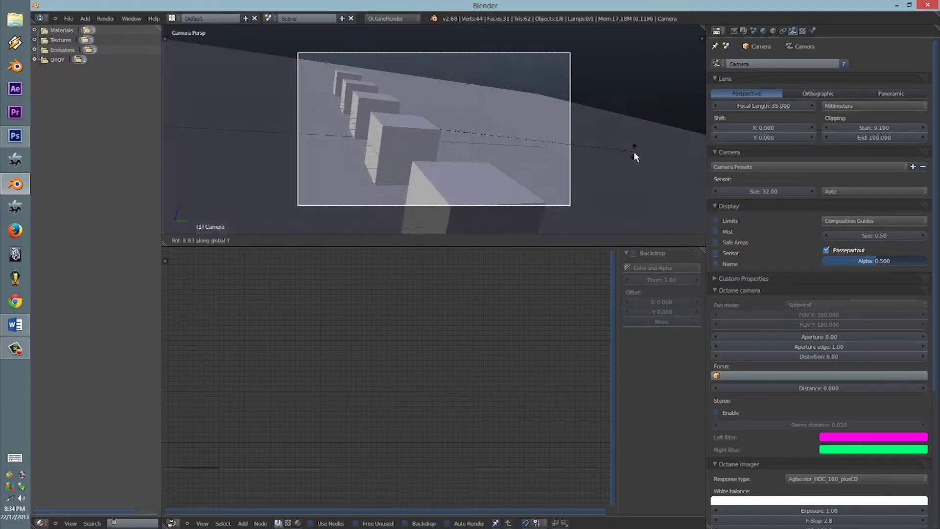
{"action": "key", "text": "g"}
{"action": "left_click", "coordinate": [597, 216]}
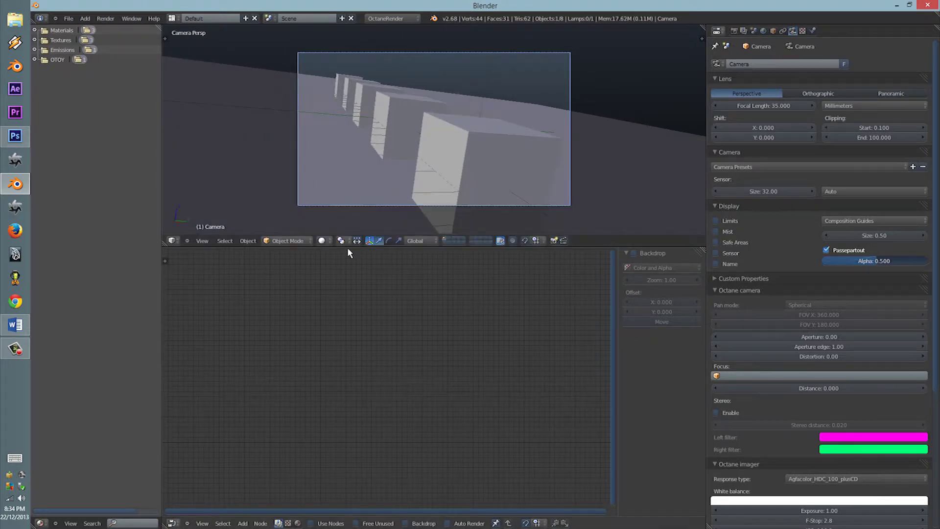
{"action": "left_click", "coordinate": [323, 240]}
{"action": "left_click", "coordinate": [336, 176]}
Show the object tools and apply flat shading to each of the five cubes in turn.
{"action": "right_click", "coordinate": [474, 153]}
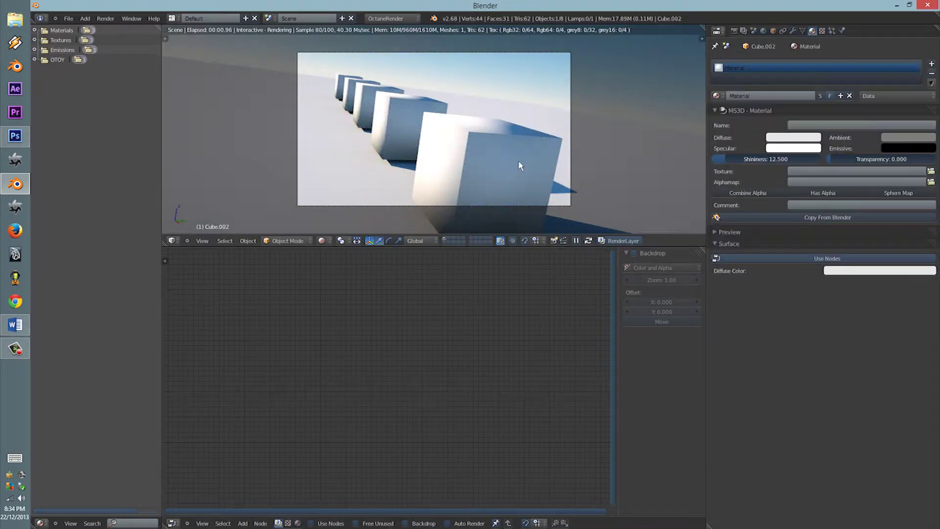
{"action": "key", "text": "t"}
{"action": "left_click", "coordinate": [305, 145]}
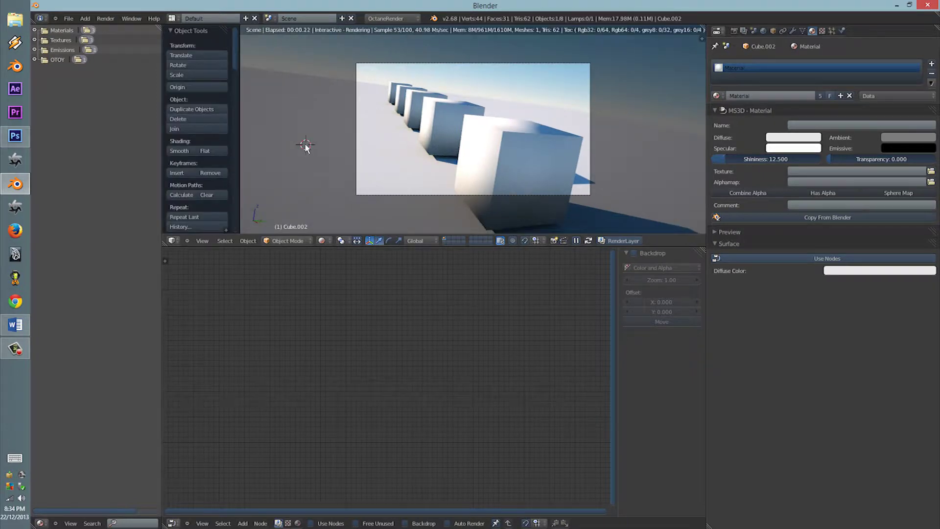
{"action": "key", "text": "z"}
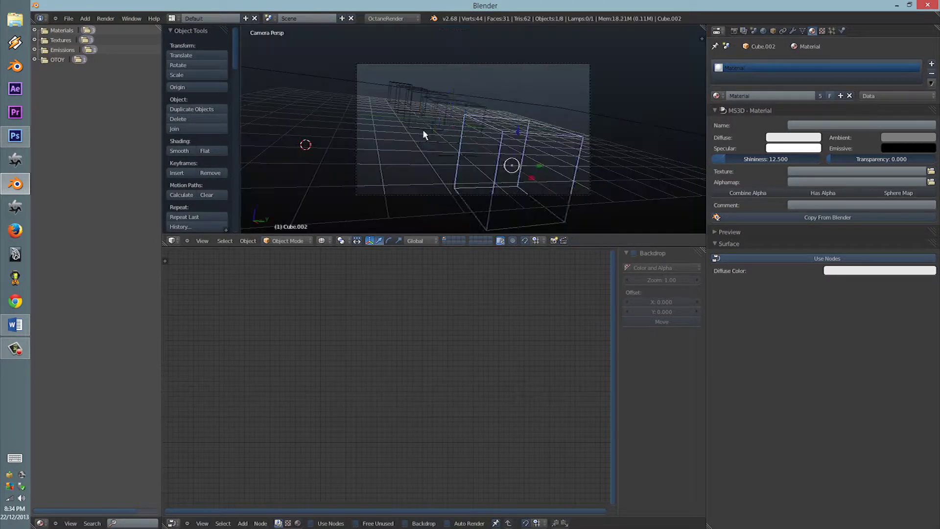
{"action": "right_click", "coordinate": [424, 134]}
{"action": "key", "text": "z"}
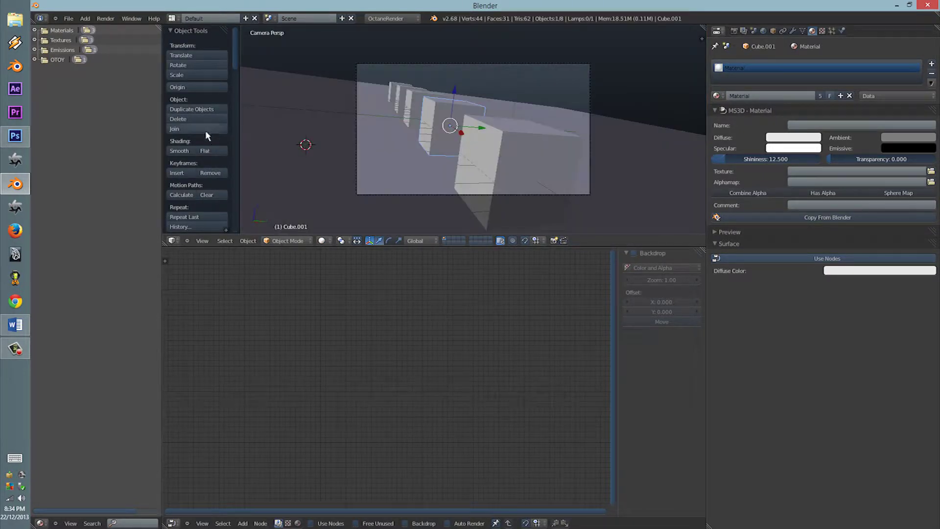
{"action": "right_click", "coordinate": [402, 110]}
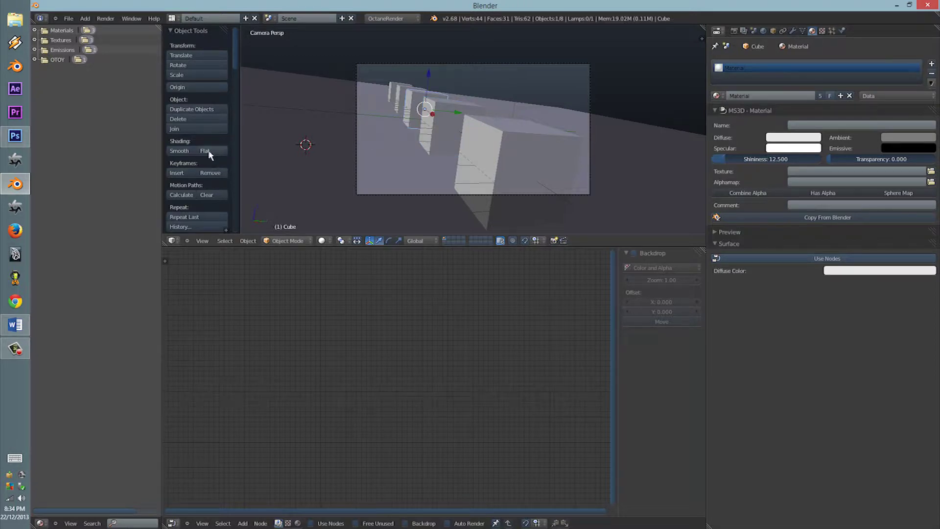
{"action": "right_click", "coordinate": [404, 101]}
{"action": "right_click", "coordinate": [396, 93]}
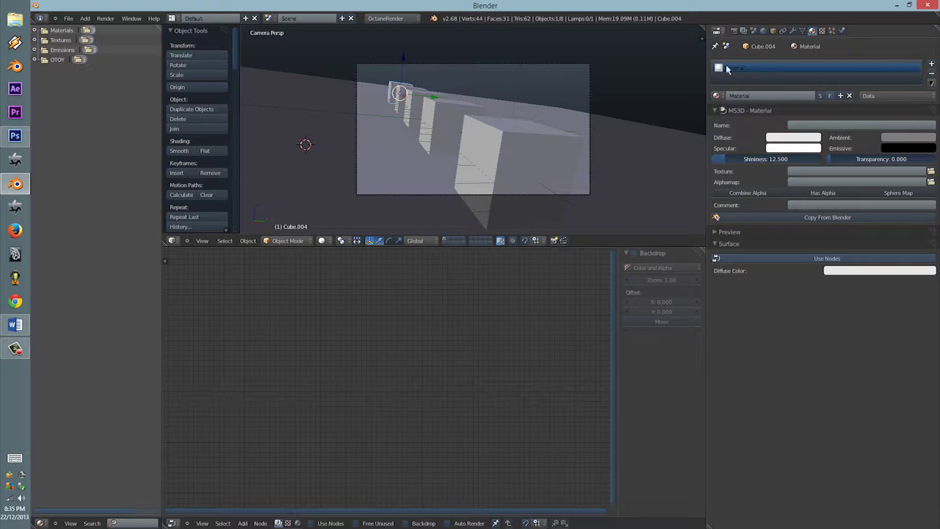
Select the camera and look through its lens, Octane camera and Octane imager settings.
{"action": "right_click", "coordinate": [545, 72]}
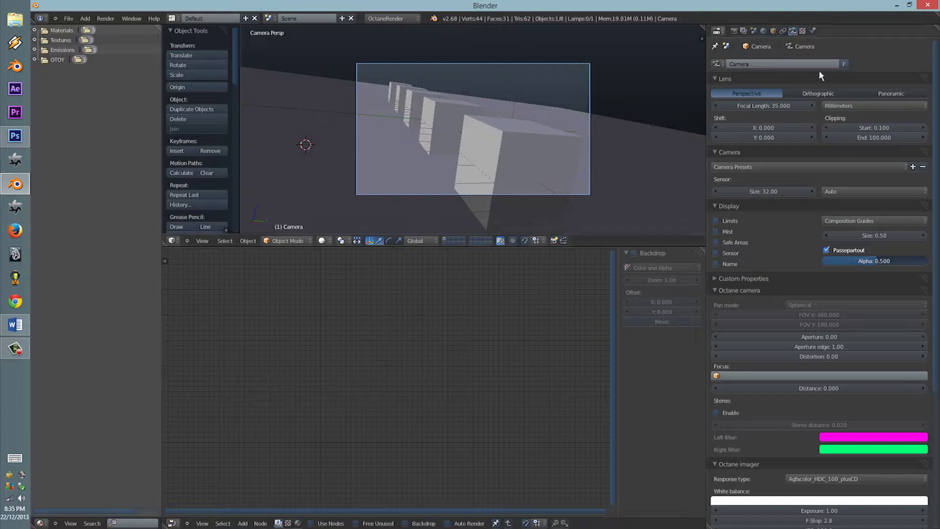
{"action": "left_click", "coordinate": [716, 80]}
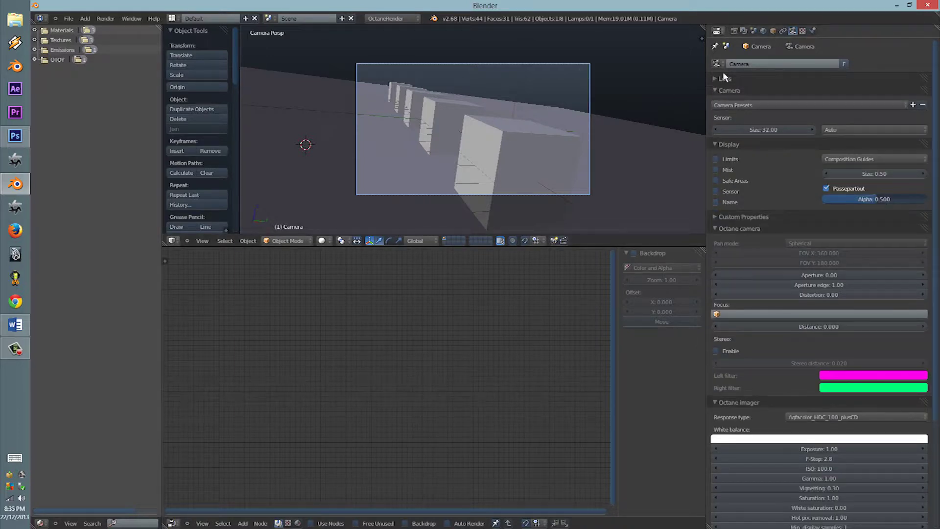
{"action": "left_click", "coordinate": [724, 80]}
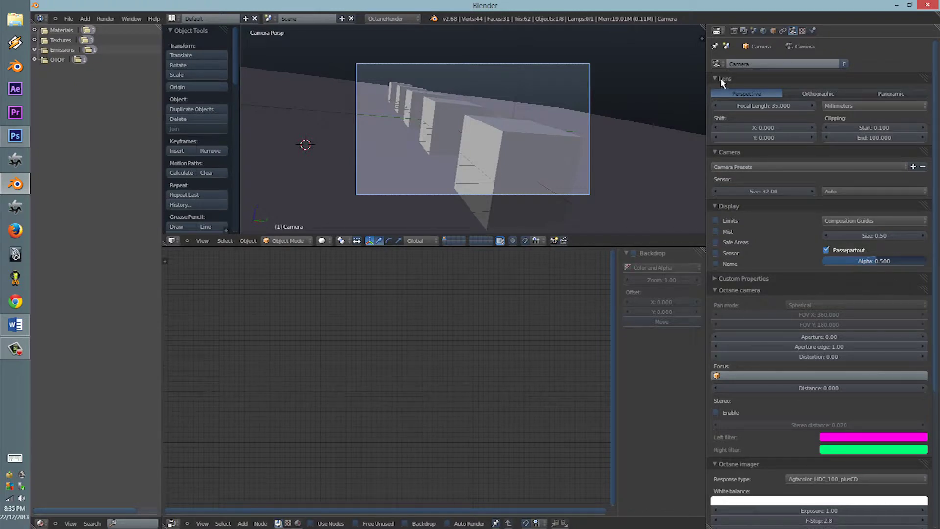
{"action": "left_click", "coordinate": [722, 80]}
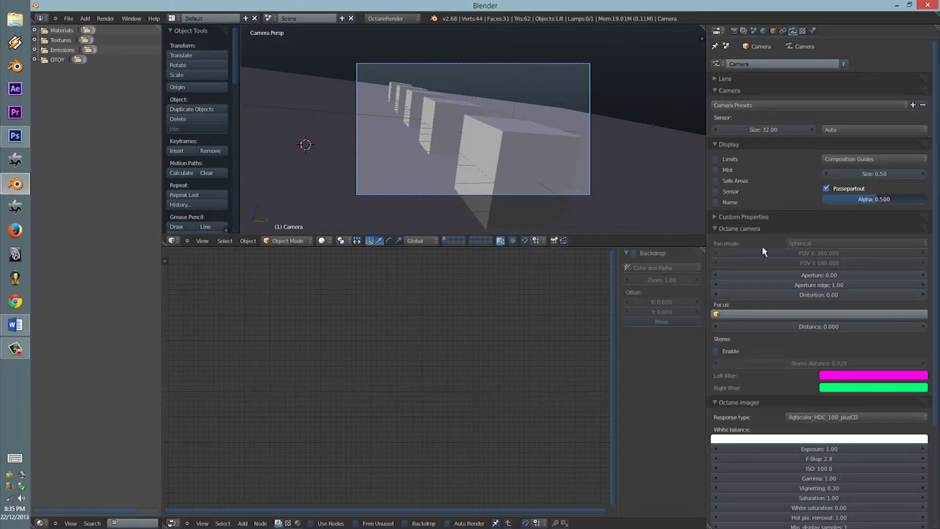
{"action": "scroll", "coordinate": [764, 252], "scroll_direction": "down", "scroll_amount": 4}
{"action": "scroll", "coordinate": [774, 292], "scroll_direction": "up", "scroll_amount": 2}
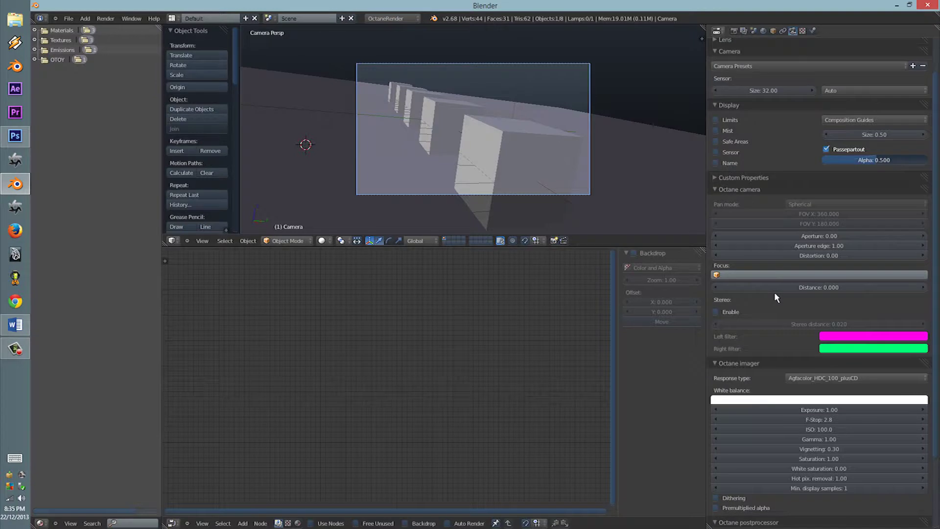
{"action": "scroll", "coordinate": [774, 292], "scroll_direction": "up", "scroll_amount": 2}
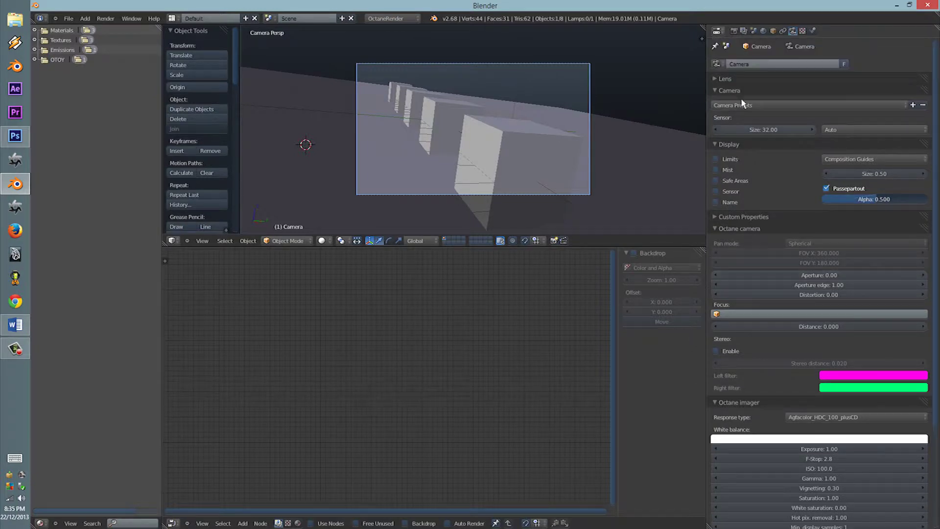
Collapse the Lens, Camera, Display, Octane imager and Octane postprocessor settings, keeping only Octane camera expanded.
{"action": "left_click", "coordinate": [724, 79]}
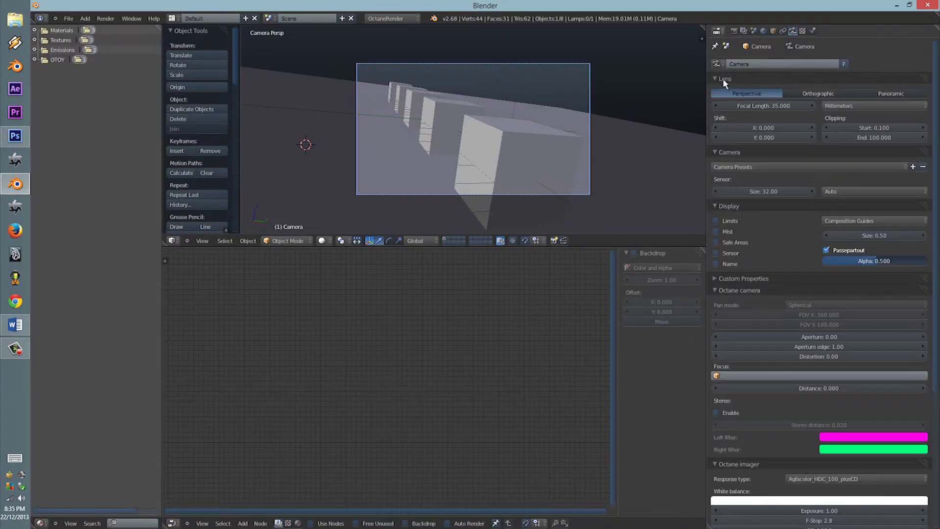
{"action": "left_click", "coordinate": [723, 78]}
{"action": "left_click", "coordinate": [727, 90]}
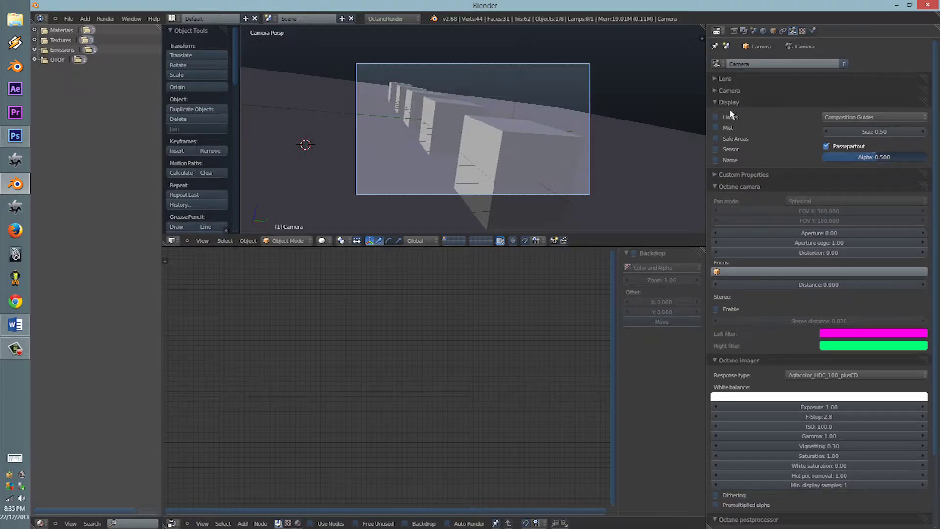
{"action": "left_click", "coordinate": [727, 102]}
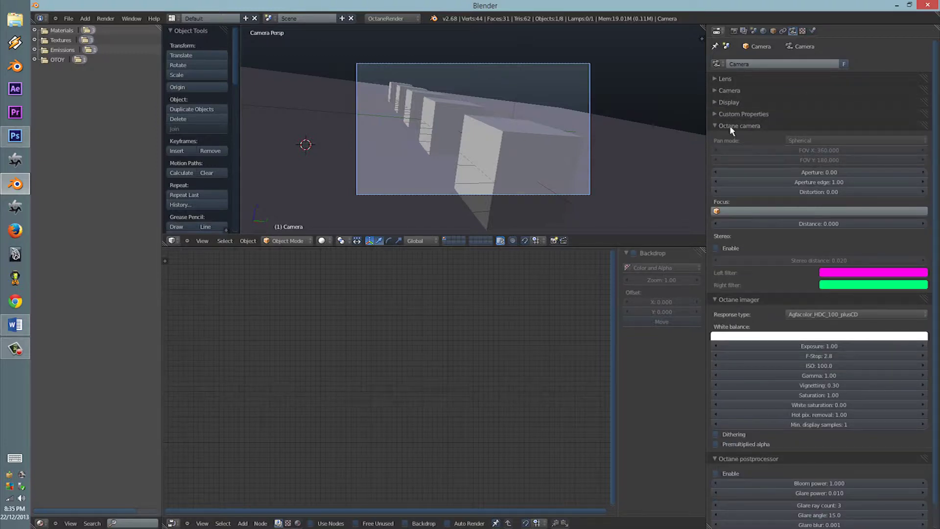
{"action": "left_click", "coordinate": [736, 300]}
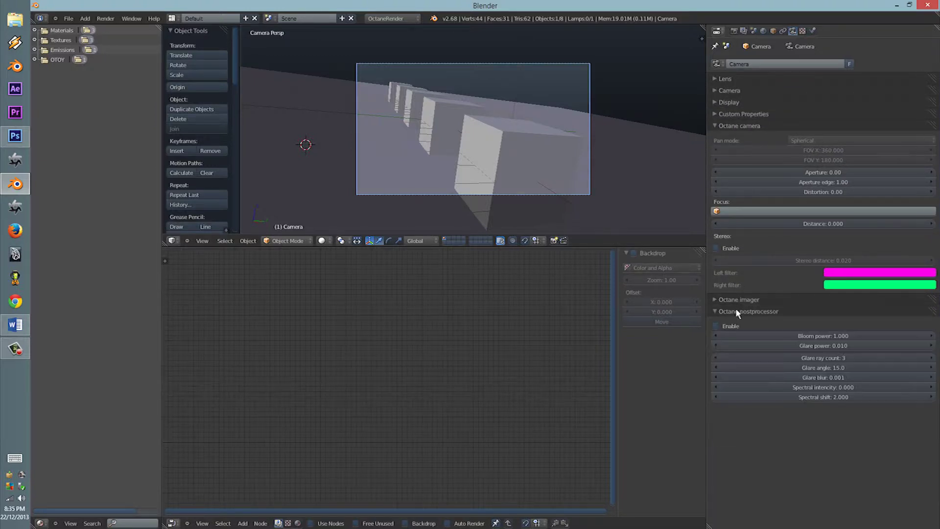
{"action": "left_click", "coordinate": [734, 312]}
Check the Octane camera's pan mode options and switch the camera view to Rendered shading.
{"action": "left_click", "coordinate": [816, 142]}
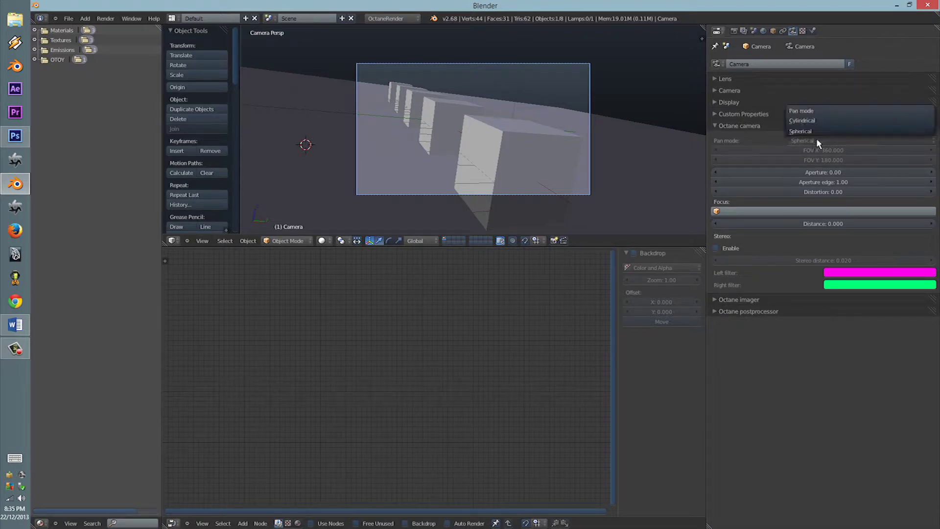
{"action": "left_click", "coordinate": [323, 241]}
{"action": "left_click", "coordinate": [338, 177]}
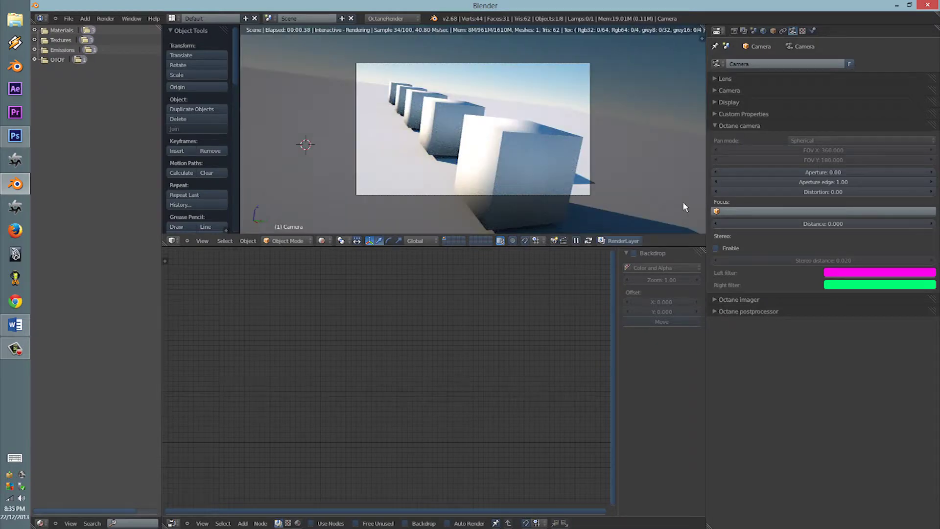
Set the Octane camera's pan mode to Cylindrical and re-render the camera view.
{"action": "left_click", "coordinate": [809, 139]}
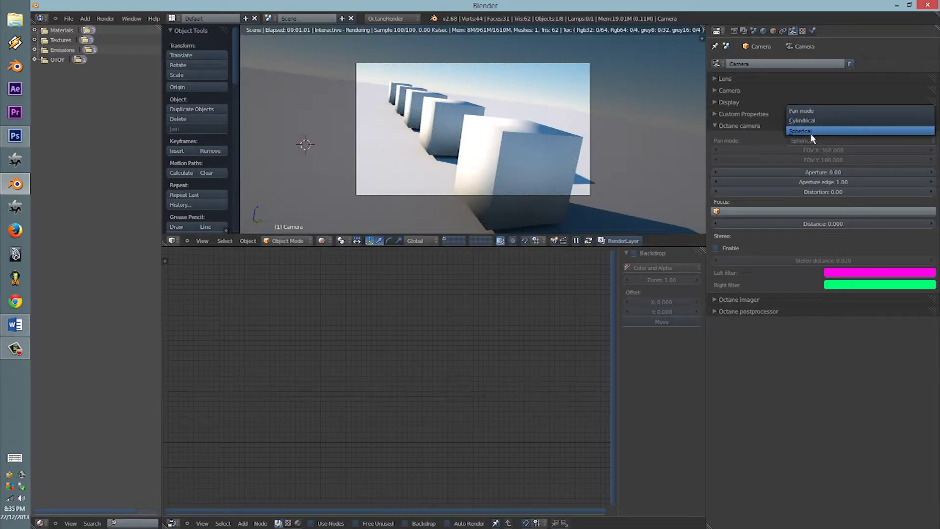
{"action": "left_click", "coordinate": [810, 139]}
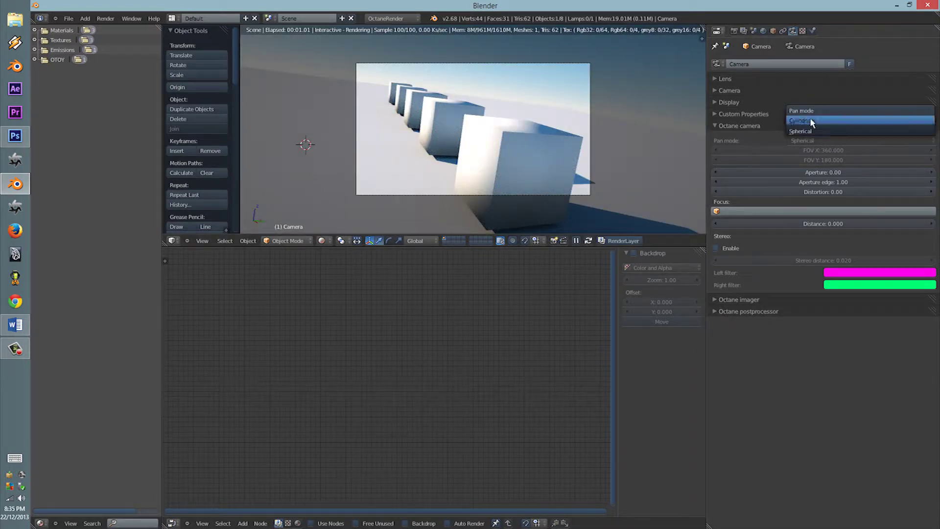
{"action": "left_click", "coordinate": [809, 122]}
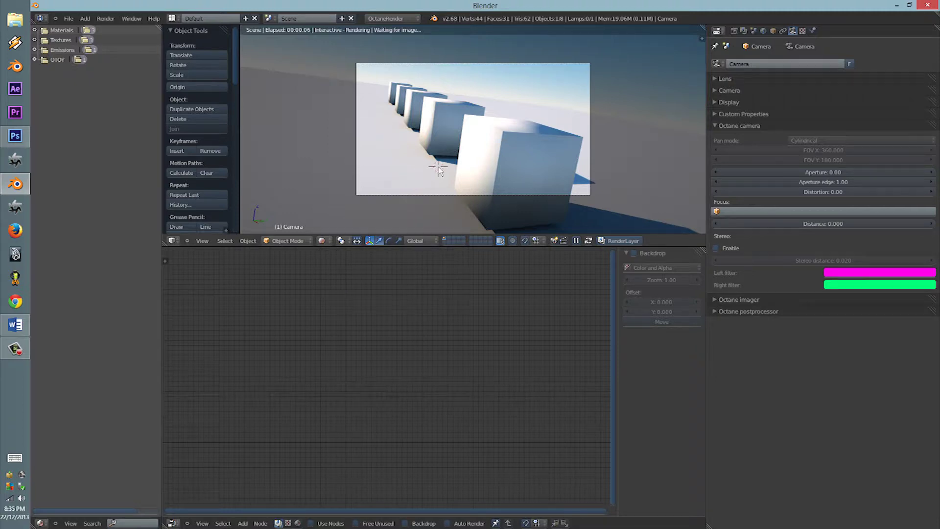
{"action": "key", "text": "z"}
{"action": "left_click", "coordinate": [326, 240]}
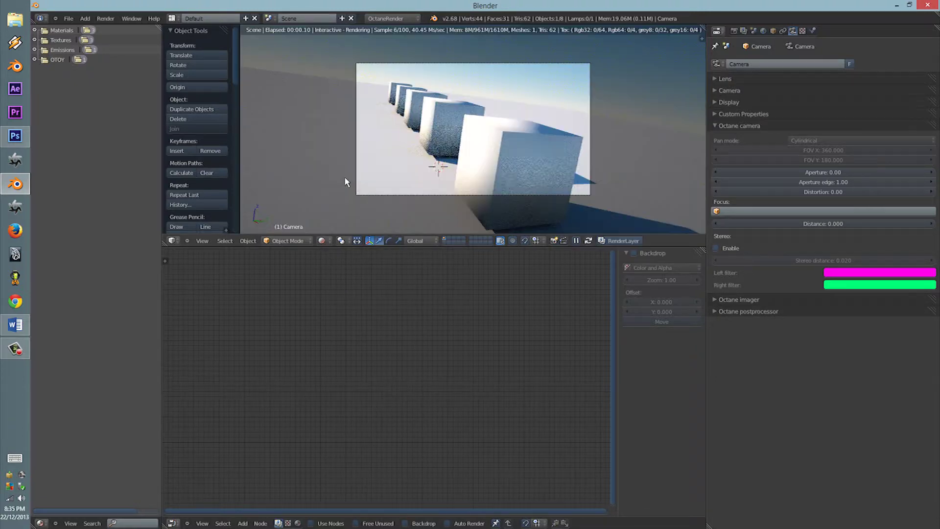
{"action": "left_click", "coordinate": [345, 178]}
Return the pan mode to Spherical and restart the rendered preview of the camera view.
{"action": "left_click", "coordinate": [812, 140]}
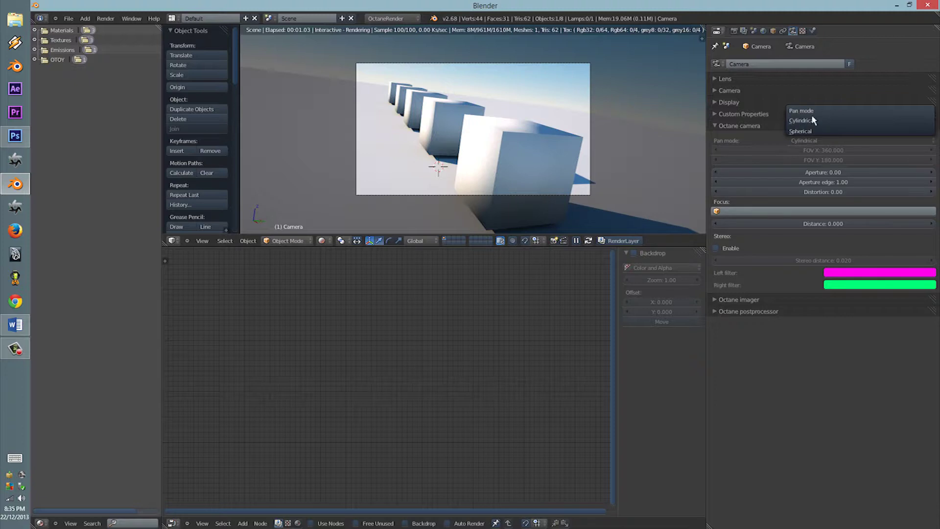
{"action": "left_click", "coordinate": [812, 116]}
{"action": "left_click", "coordinate": [811, 140]}
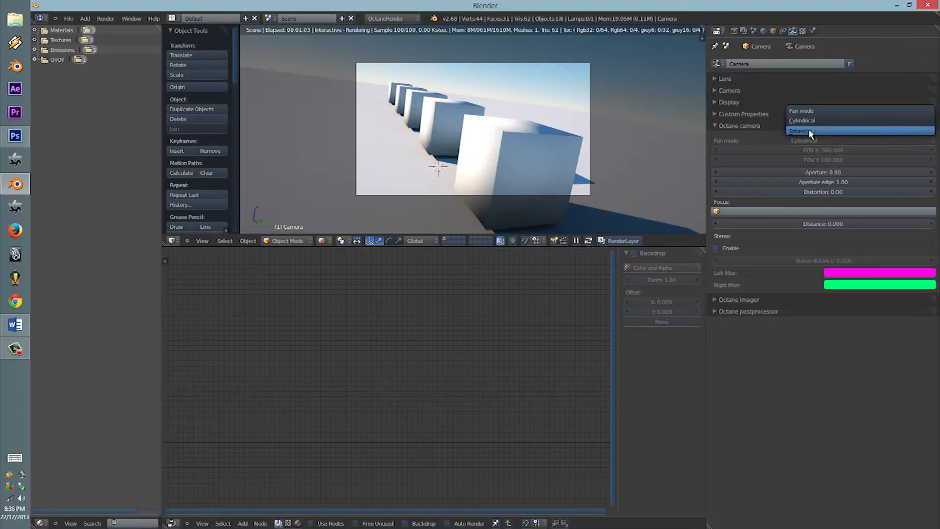
{"action": "left_click", "coordinate": [809, 129]}
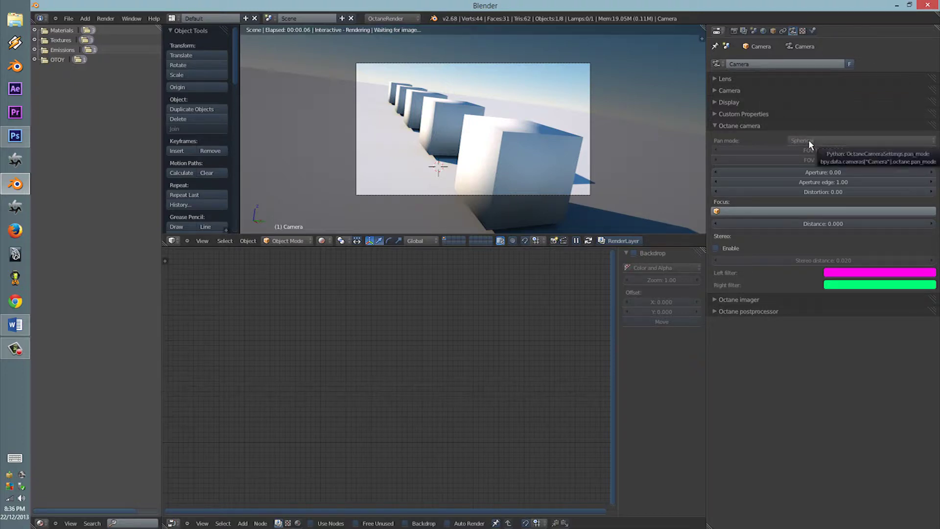
{"action": "left_click", "coordinate": [467, 118]}
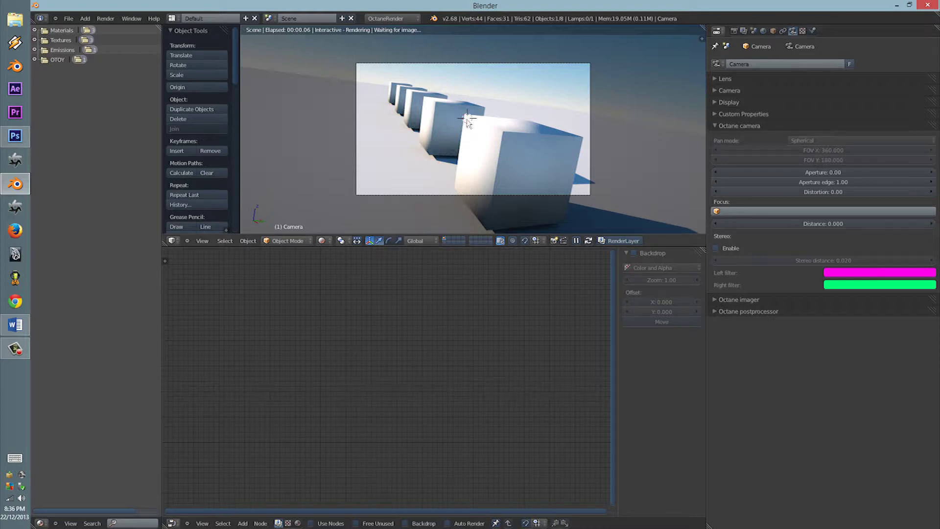
{"action": "key", "text": "shift+z"}
{"action": "left_click", "coordinate": [322, 240]}
{"action": "left_click", "coordinate": [329, 181]}
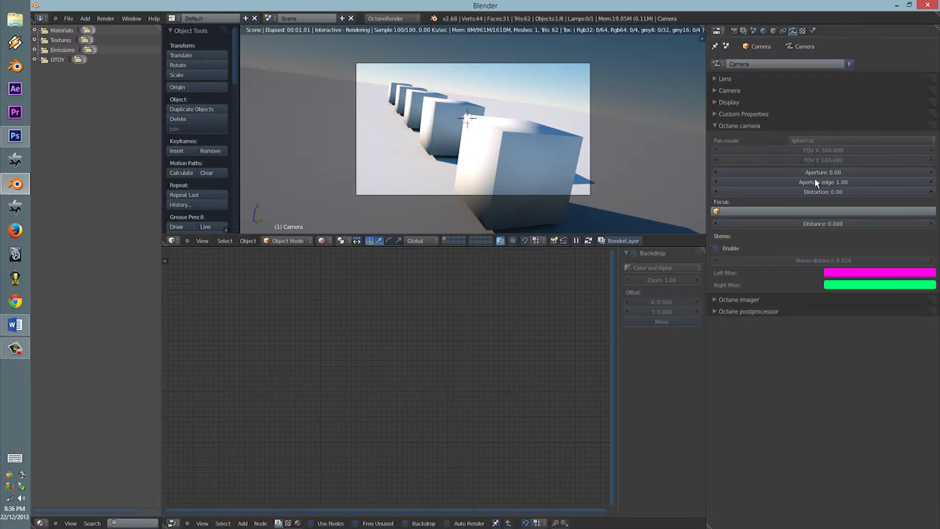
Raise the Octane camera's aperture to 0.06 and set its focus object to Cube.001.
{"action": "left_click_drag", "start_coordinate": [853, 172], "coordinate": [883, 171]}
{"action": "left_click_drag", "start_coordinate": [744, 173], "coordinate": [744, 173]}
{"action": "left_click", "coordinate": [814, 211]}
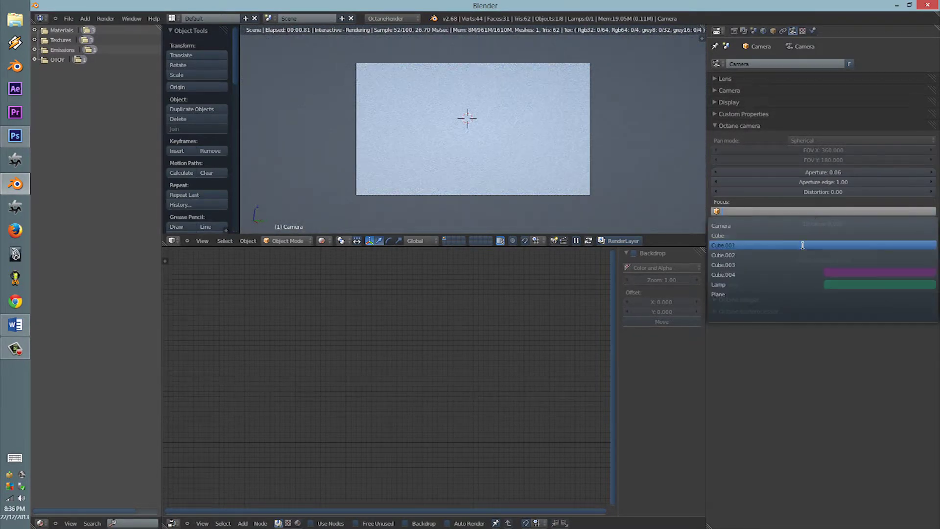
{"action": "left_click", "coordinate": [798, 252]}
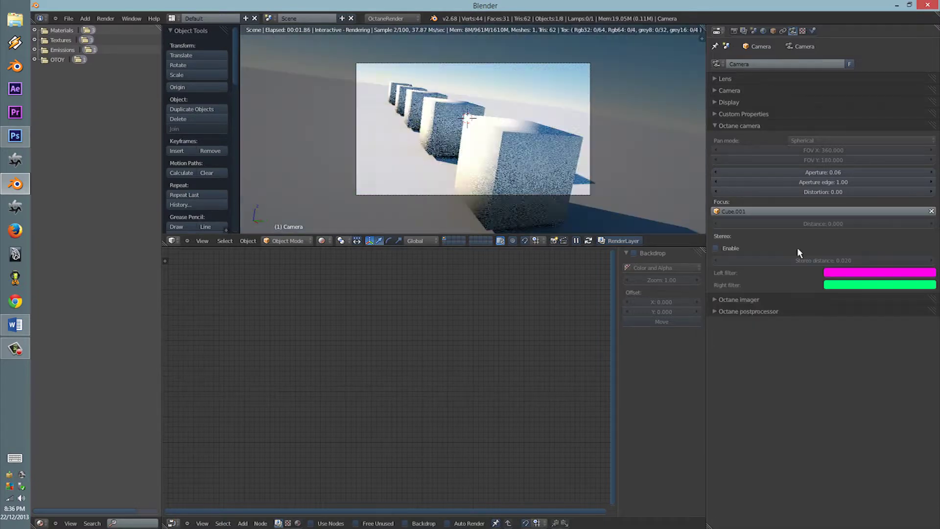
Raise the aperture to about 45.62 for strong depth of field and set the distortion to 0.40.
{"action": "left_click", "coordinate": [867, 172]}
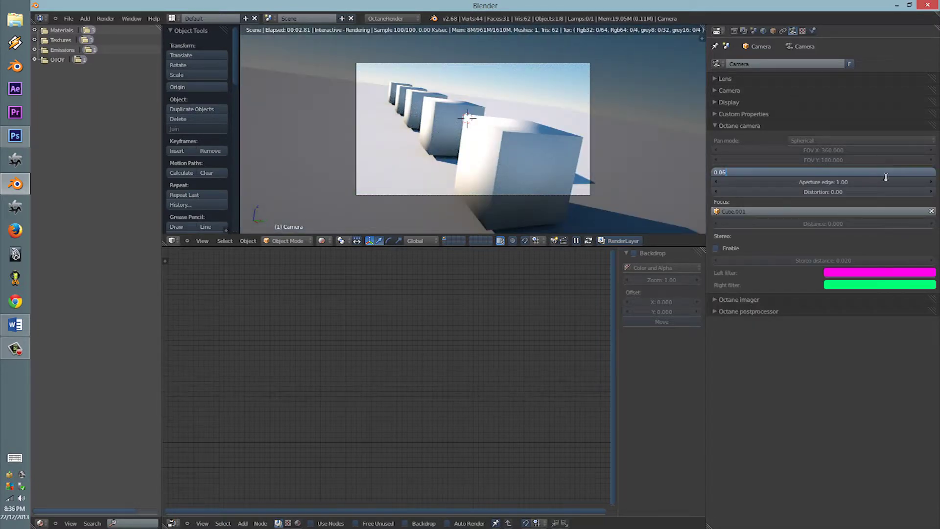
{"action": "type", "text": "0.38"}
{"action": "key", "text": "Return"}
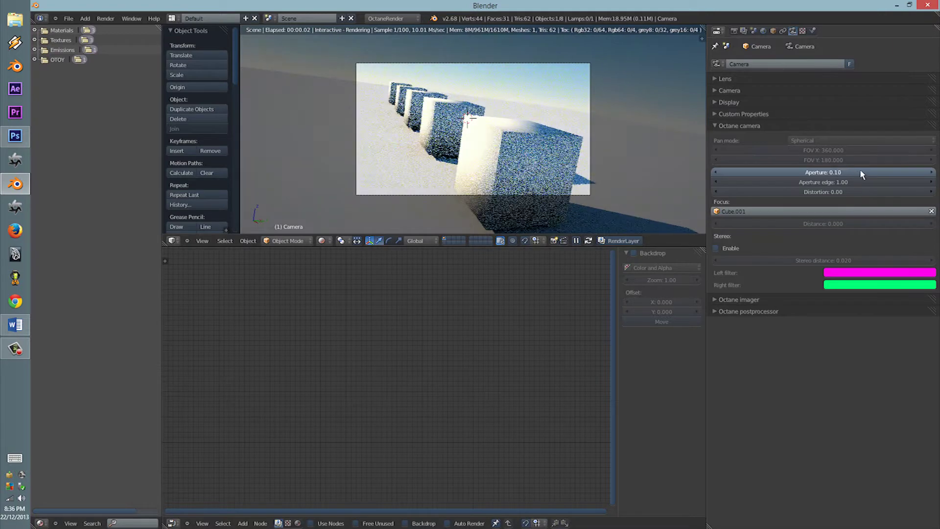
{"action": "left_click_drag", "start_coordinate": [871, 171], "coordinate": [928, 172]}
{"action": "scroll", "coordinate": [438, 92], "scroll_direction": "up", "scroll_amount": 3}
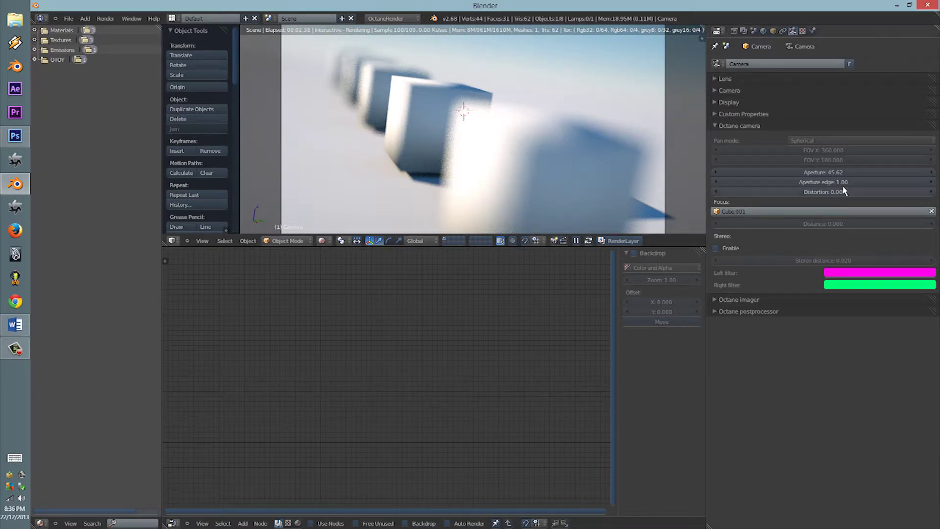
{"action": "left_click_drag", "start_coordinate": [802, 183], "coordinate": [771, 203]}
Turn stereo rendering on and off again to compare its effect on the cubes.
{"action": "left_click", "coordinate": [728, 250]}
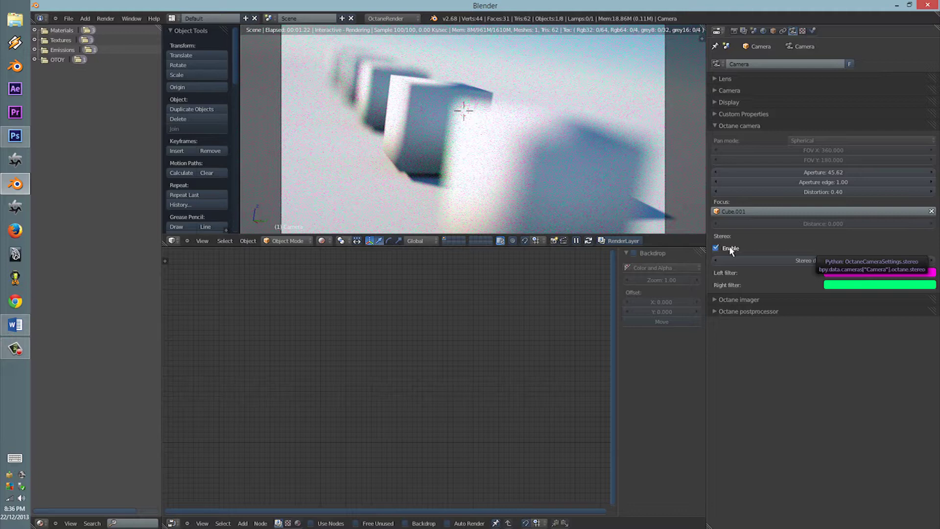
{"action": "left_click", "coordinate": [730, 250]}
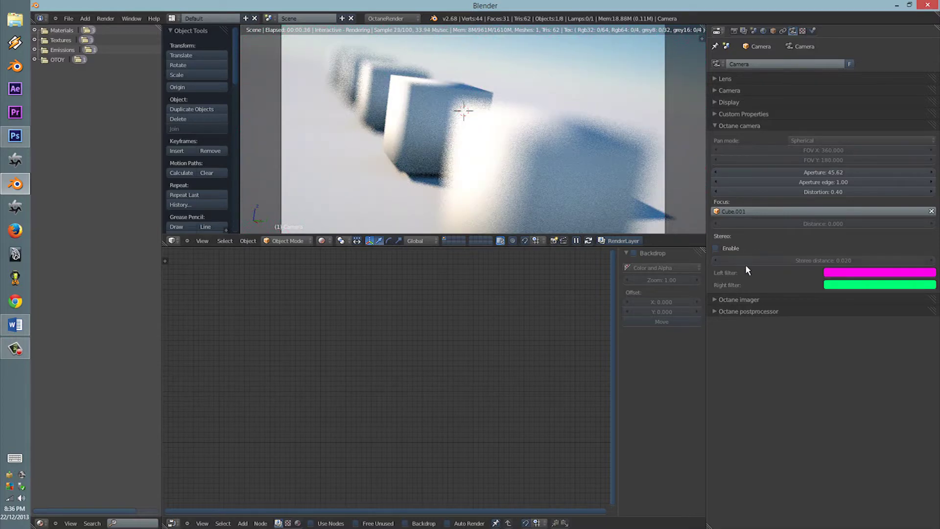
{"action": "left_click", "coordinate": [724, 249]}
{"action": "left_click", "coordinate": [724, 249]}
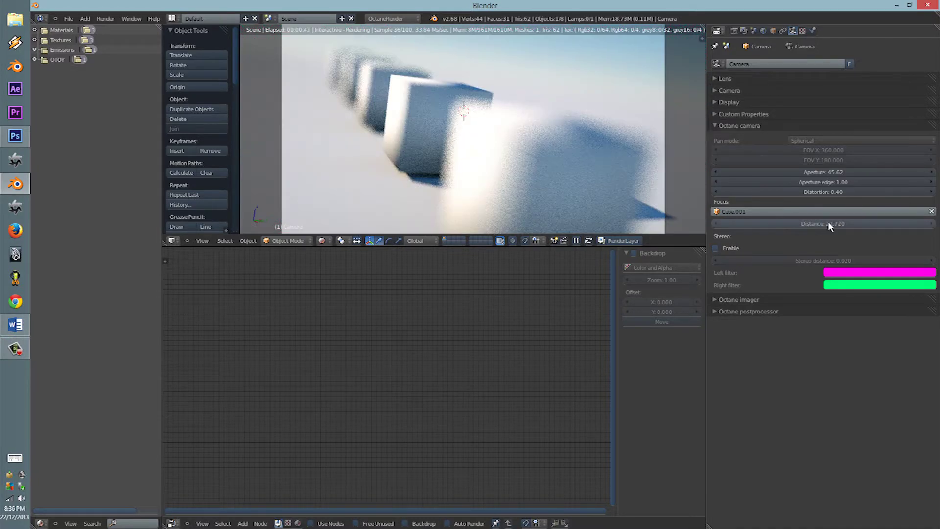
Examine the list of camera presets and the sensor and display settings, leaving those sections collapsed.
{"action": "left_click", "coordinate": [733, 91]}
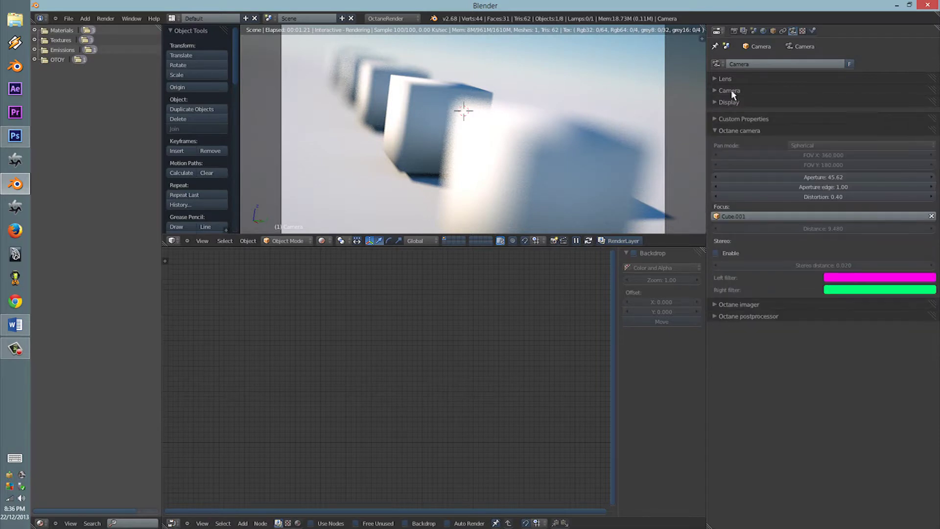
{"action": "left_click", "coordinate": [747, 105]}
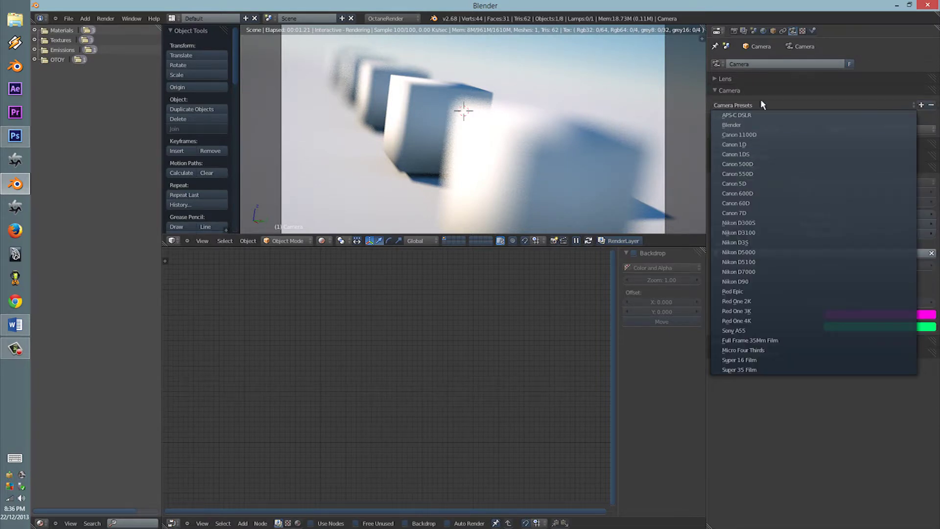
{"action": "left_click", "coordinate": [739, 88]}
{"action": "left_click", "coordinate": [738, 90]}
{"action": "left_click", "coordinate": [751, 107]}
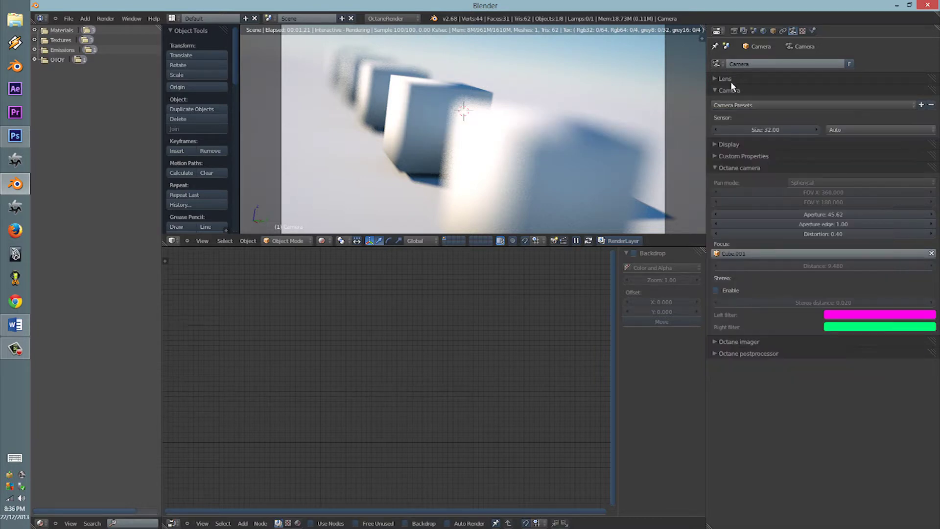
{"action": "left_click", "coordinate": [736, 105]}
{"action": "left_click", "coordinate": [735, 103]}
{"action": "left_click", "coordinate": [732, 90]}
Expand the lens settings and set the focal length to about 37.3 mm.
{"action": "left_click", "coordinate": [729, 79]}
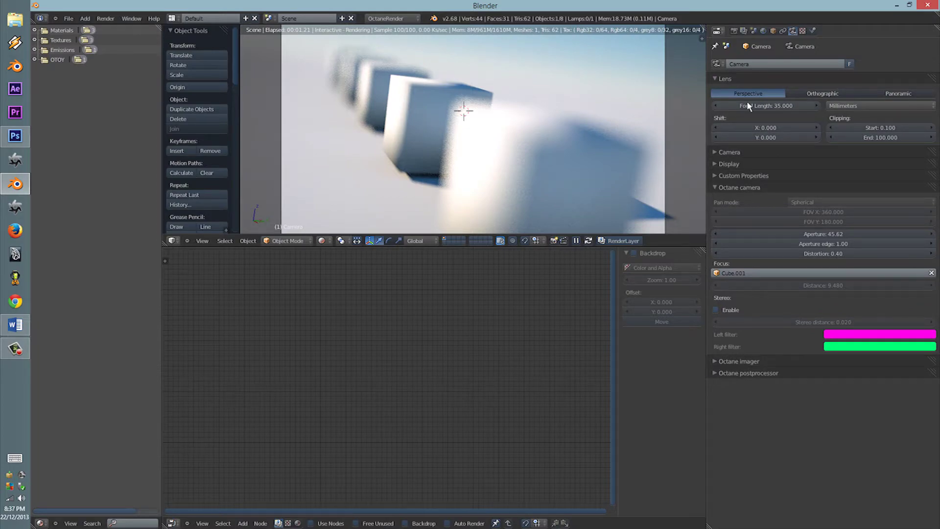
{"action": "mouse_move", "coordinate": [747, 104]}
{"action": "left_mouse_down"}
{"action": "mouse_move", "coordinate": [768, 108]}
{"action": "mouse_move", "coordinate": [732, 108]}
{"action": "mouse_move", "coordinate": [769, 107]}
{"action": "mouse_move", "coordinate": [733, 111]}
{"action": "left_mouse_up"}
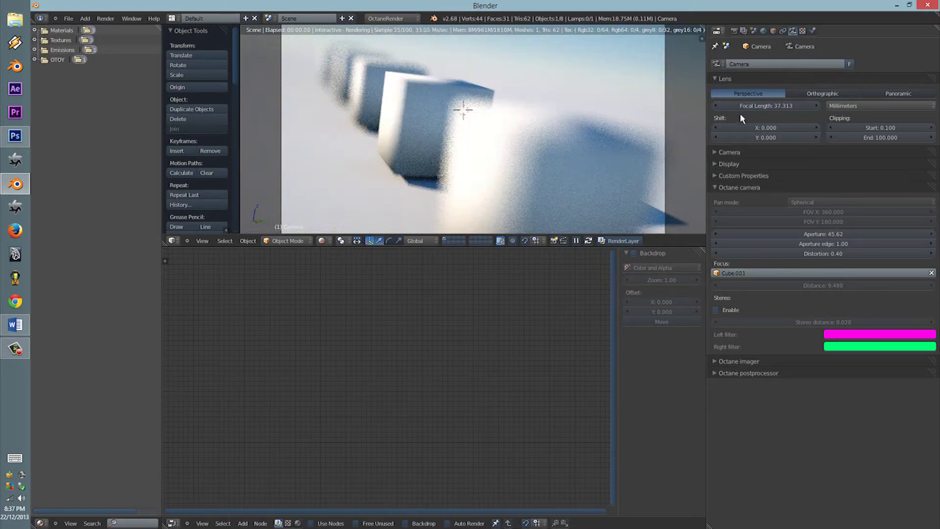
Try the Orthographic and Panoramic lens types, and return the camera to Perspective.
{"action": "left_click", "coordinate": [831, 92]}
{"action": "left_click", "coordinate": [889, 94]}
{"action": "left_click", "coordinate": [835, 92]}
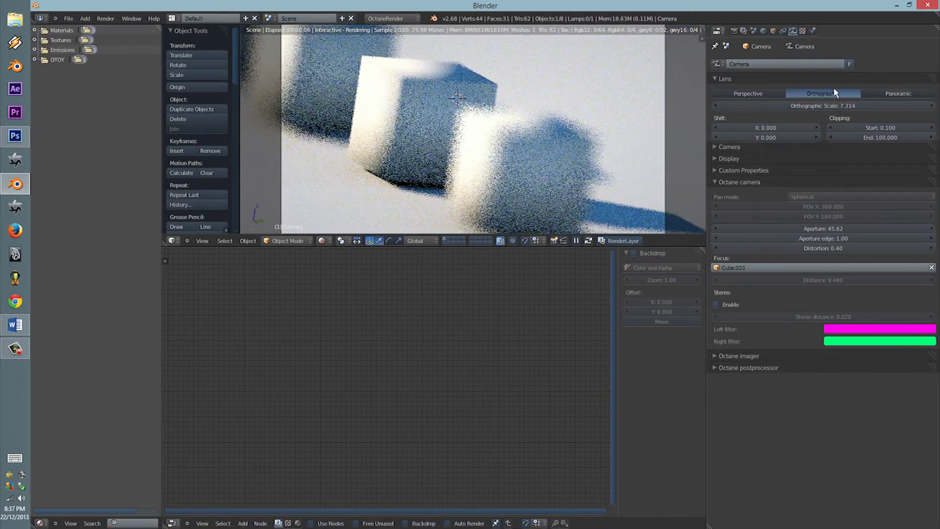
{"action": "left_click", "coordinate": [744, 96]}
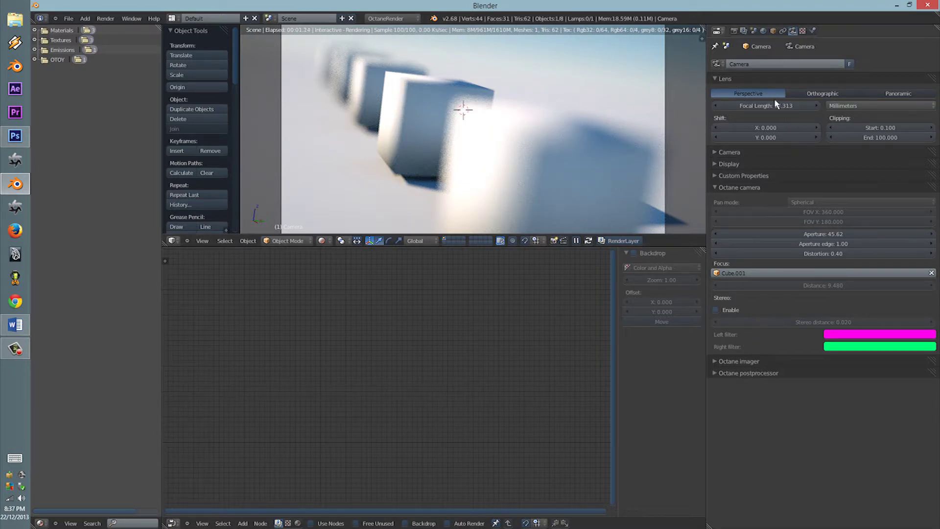
Set the focal length to about 45.6 mm, the shift to X 0.040 and Y -0.032, and the clipping range to 0.001–1336.356.
{"action": "left_click_drag", "start_coordinate": [750, 106], "coordinate": [776, 132]}
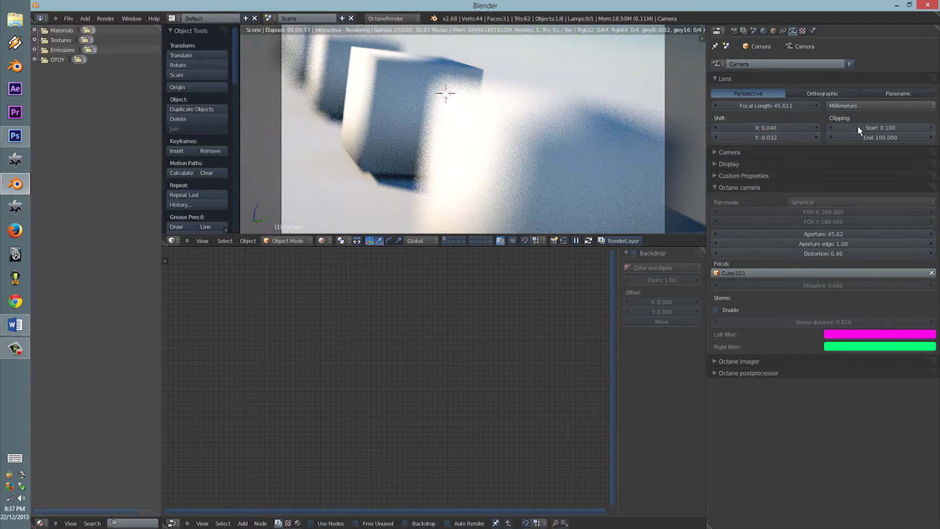
{"action": "left_click", "coordinate": [877, 127]}
{"action": "type", "text": "0.001"}
{"action": "key", "text": "Return"}
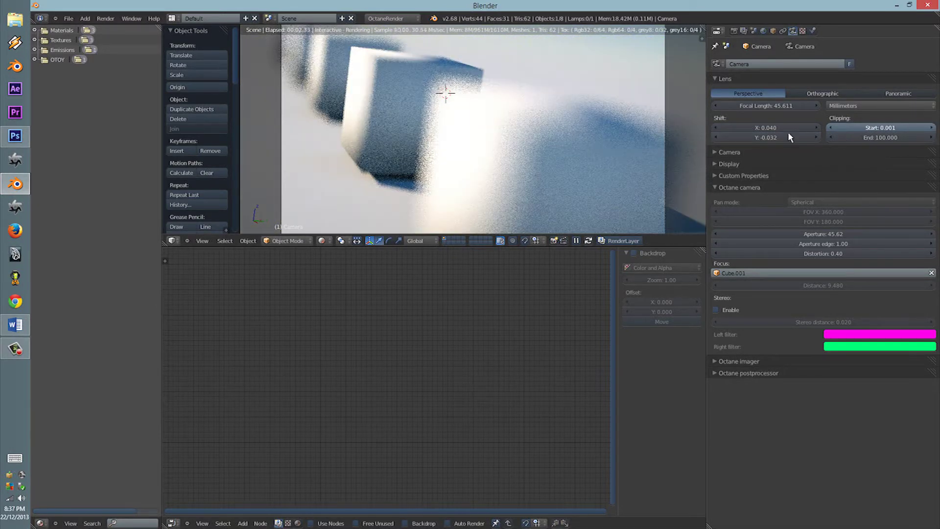
Switch the lens to Orthographic and change the orthographic scale to about 3.321.
{"action": "left_click", "coordinate": [827, 94]}
{"action": "scroll", "coordinate": [492, 109], "scroll_direction": "down", "scroll_amount": 4}
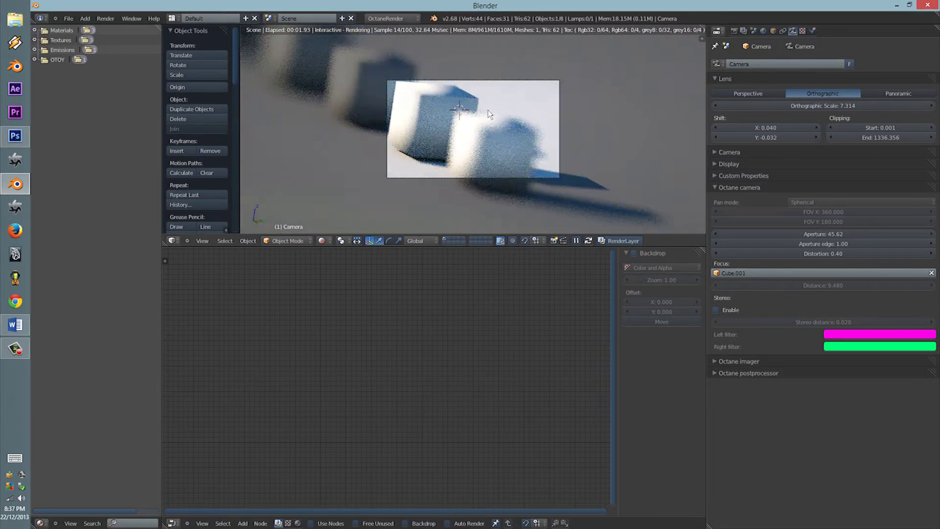
{"action": "scroll", "coordinate": [492, 108], "scroll_direction": "up", "scroll_amount": 3}
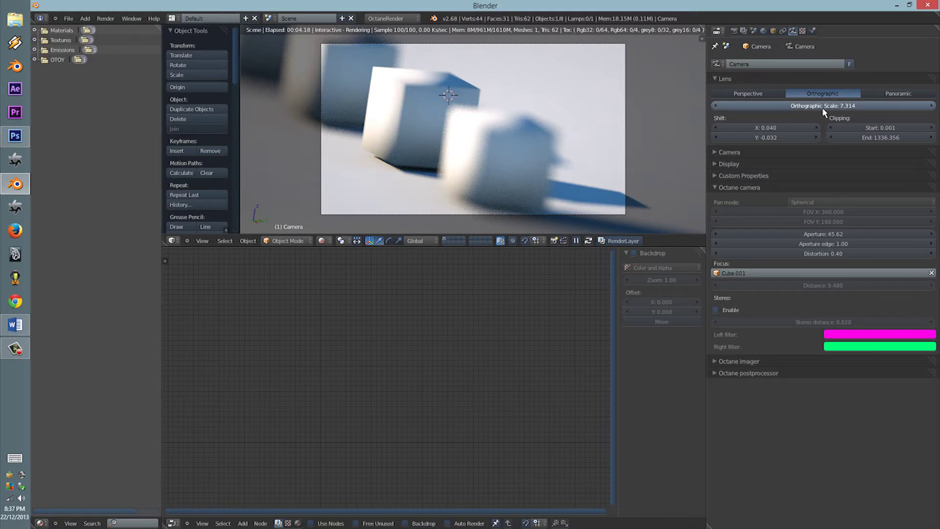
{"action": "mouse_move", "coordinate": [823, 112]}
{"action": "left_mouse_down"}
{"action": "mouse_move", "coordinate": [832, 117]}
{"action": "mouse_move", "coordinate": [813, 120]}
{"action": "left_mouse_up"}
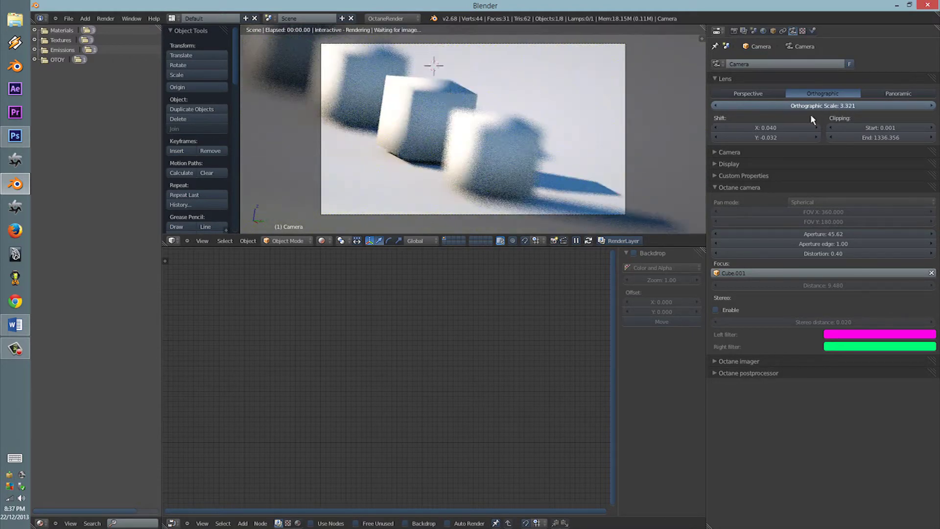
Switch the lens to Panoramic, with a horizontal shift of 0.008 and a clipping end of about 1341.4.
{"action": "left_click", "coordinate": [883, 93]}
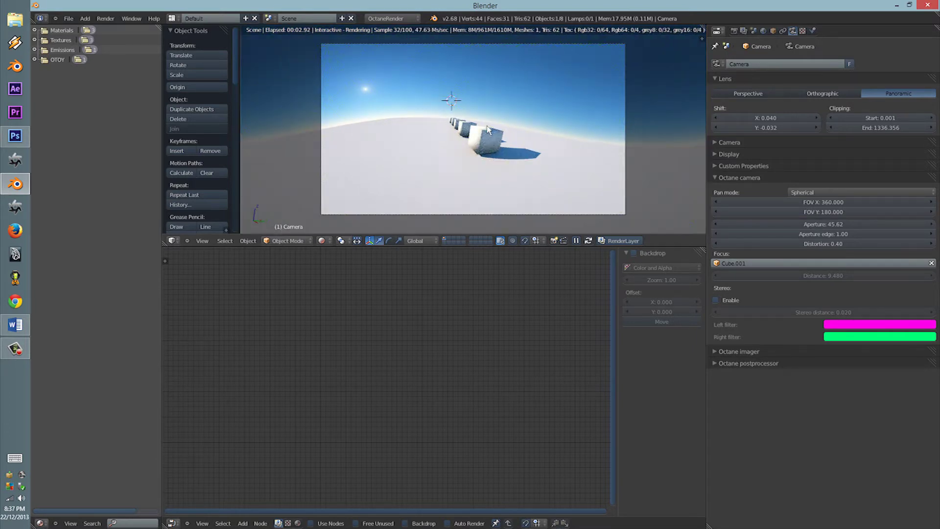
{"action": "left_click_drag", "start_coordinate": [788, 114], "coordinate": [754, 115]}
{"action": "left_click_drag", "start_coordinate": [851, 127], "coordinate": [859, 128]}
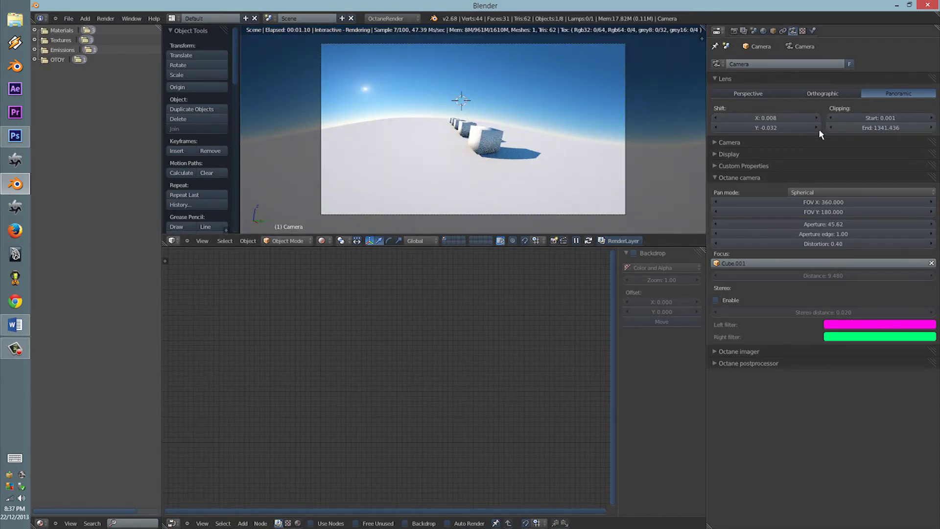
Look through the Camera, Display and Custom Properties sections and collapse each one again.
{"action": "left_click", "coordinate": [737, 145]}
{"action": "left_click", "coordinate": [737, 144]}
{"action": "left_click", "coordinate": [736, 156]}
{"action": "left_click", "coordinate": [734, 155]}
{"action": "left_click", "coordinate": [735, 167]}
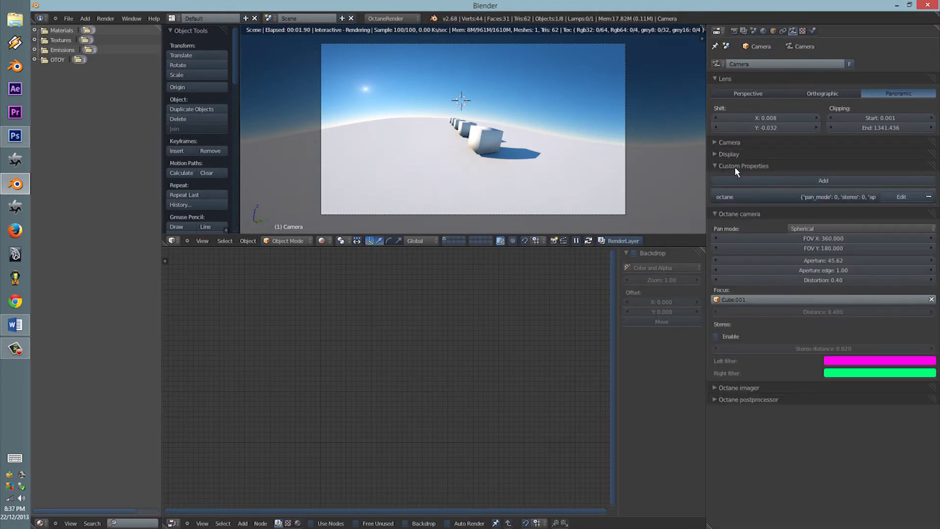
{"action": "left_click", "coordinate": [735, 166]}
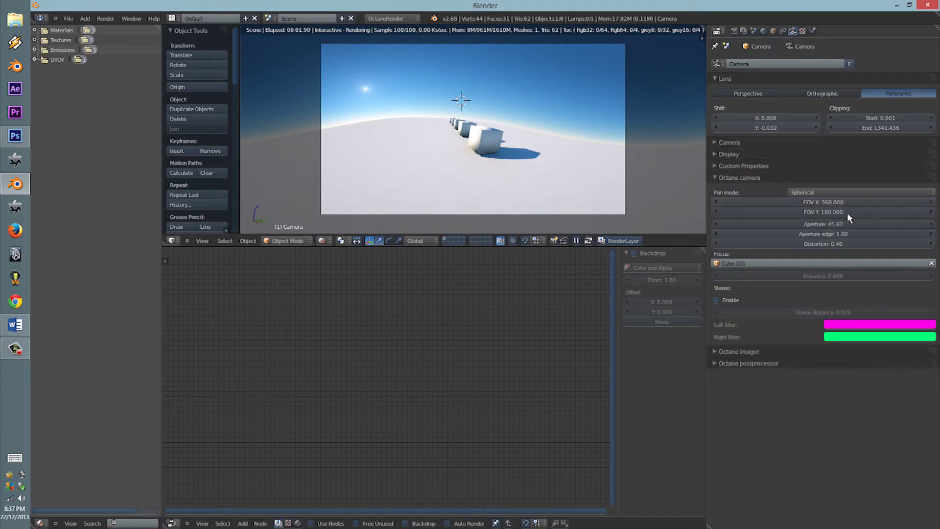
Return the lens to Perspective and lower the Octane camera's aperture to about 32.63.
{"action": "left_click", "coordinate": [815, 226]}
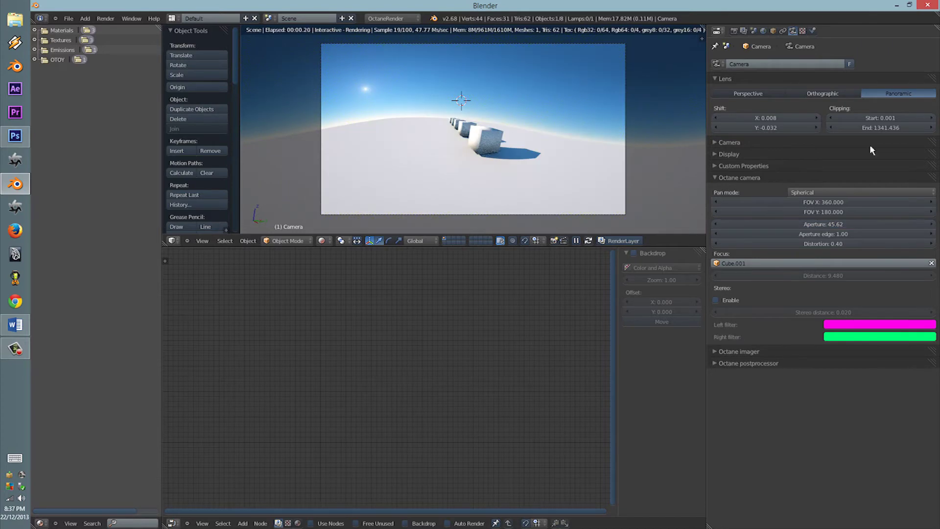
{"action": "left_click", "coordinate": [744, 93]}
{"action": "left_click_drag", "start_coordinate": [834, 235], "coordinate": [784, 235]}
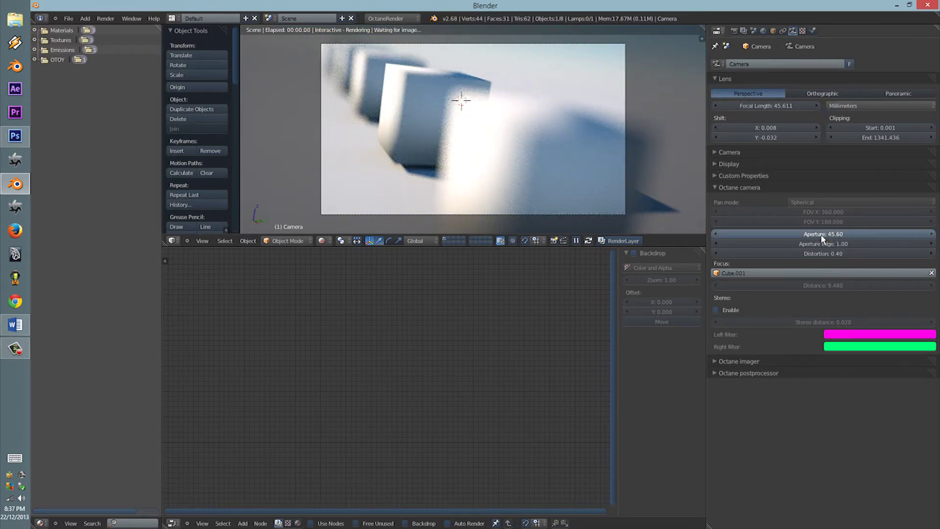
{"action": "left_click_drag", "start_coordinate": [621, 221], "coordinate": [783, 236]}
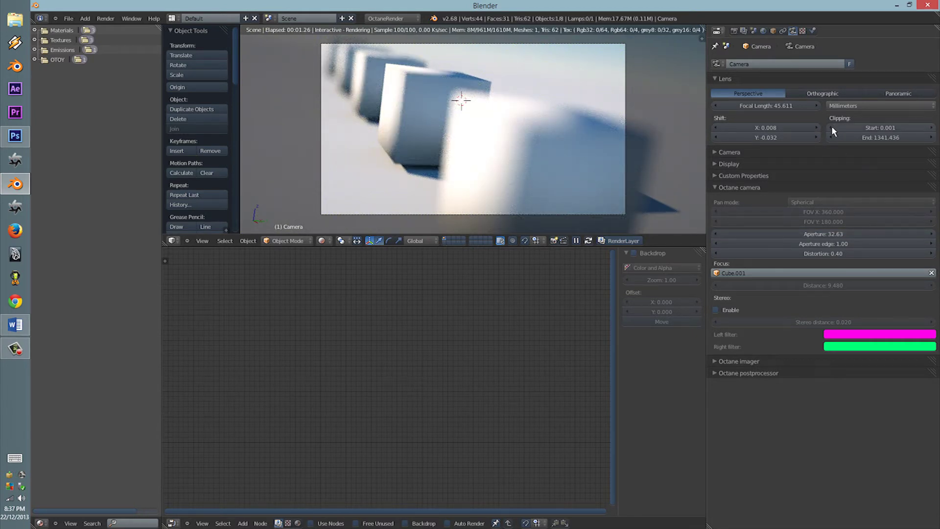